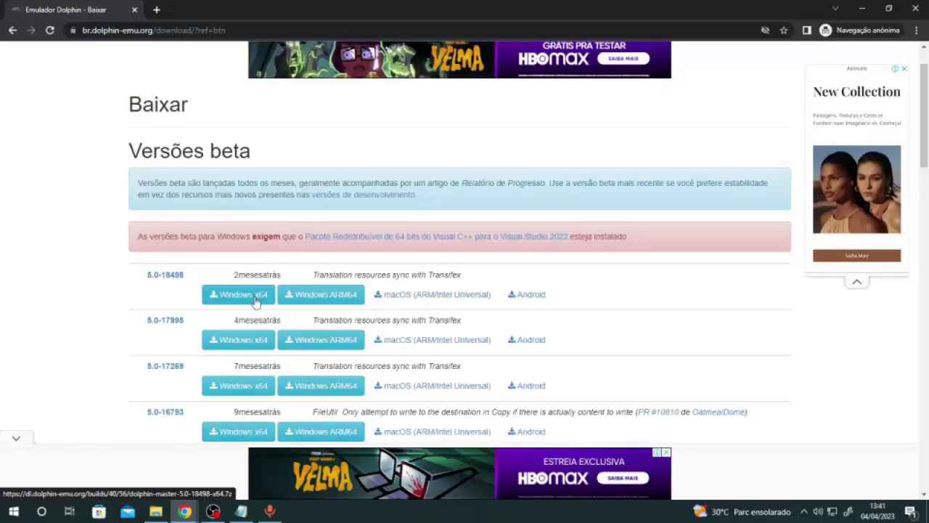
Step: Download the Windows x64 build of beta version 5.0-18498 from the Dolphin download page
scroll(255, 302, down, 2)
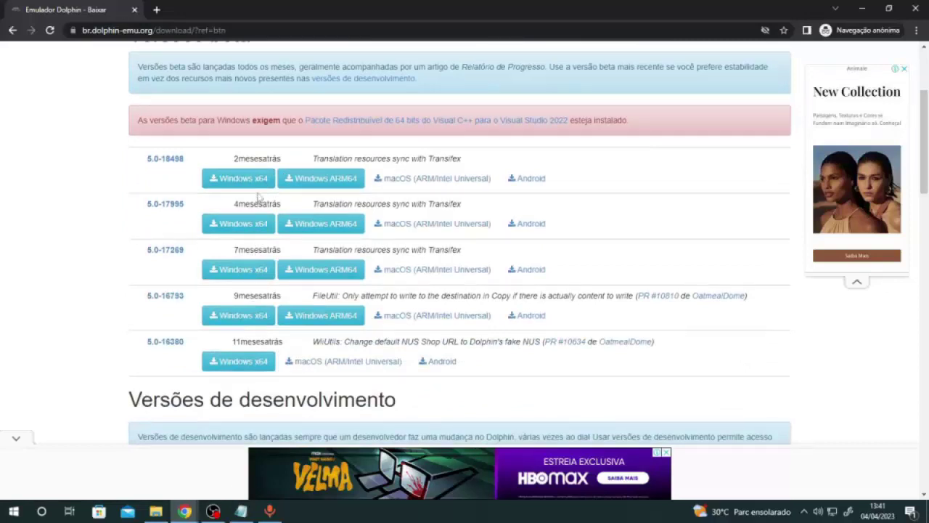
scroll(258, 195, up, 2)
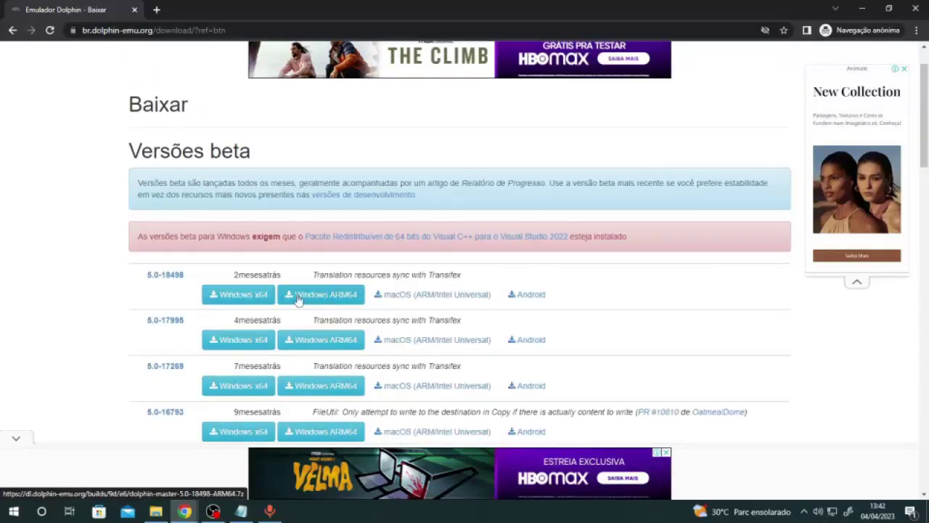
click(243, 300)
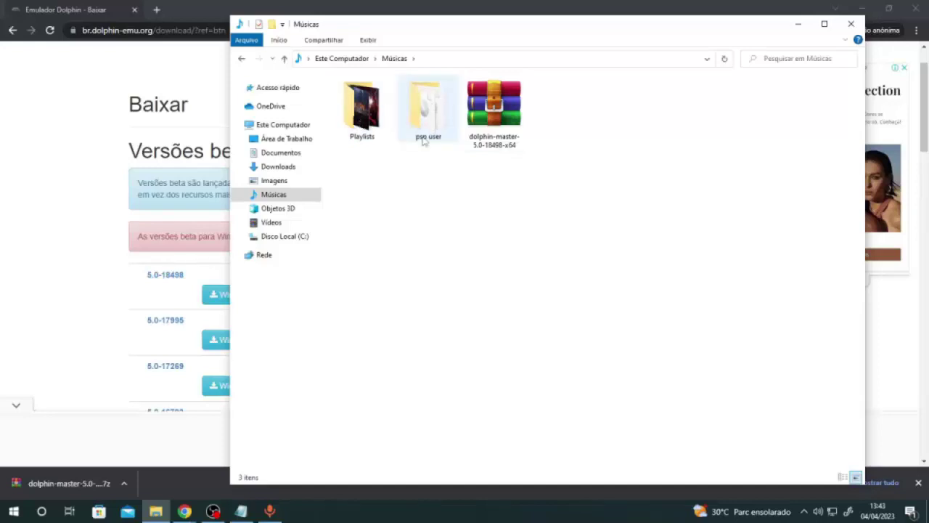
Step: Extract the dolphin-master-5.0-18498-x64 archive directly into the Músicas folder
click(493, 108)
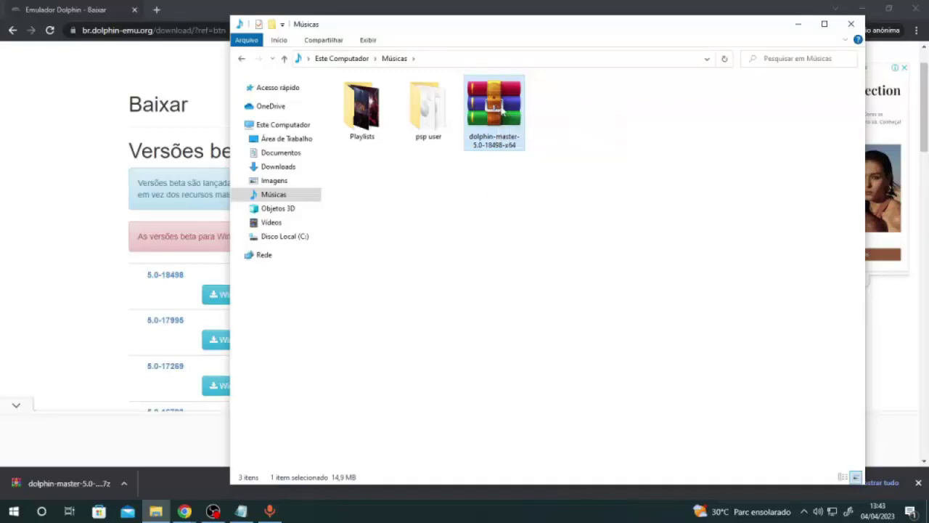
double_click(498, 105)
right_click(501, 107)
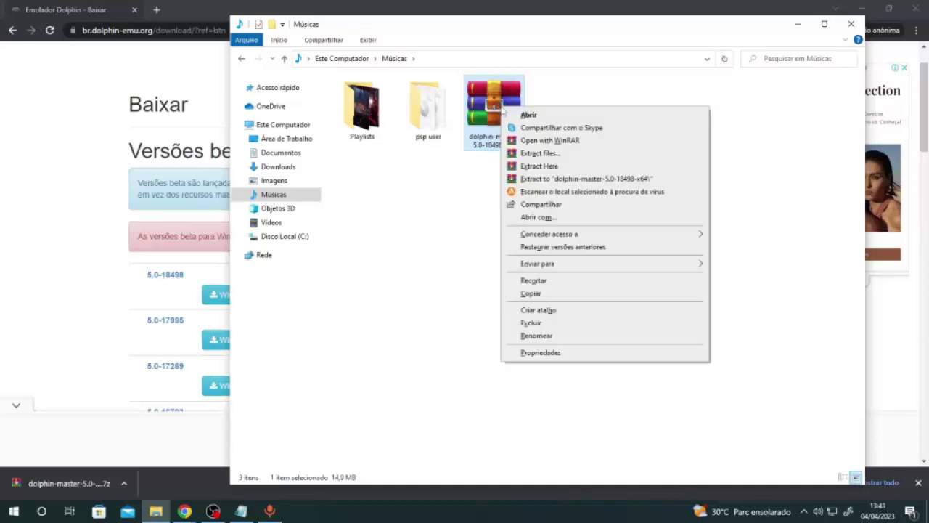
click(542, 167)
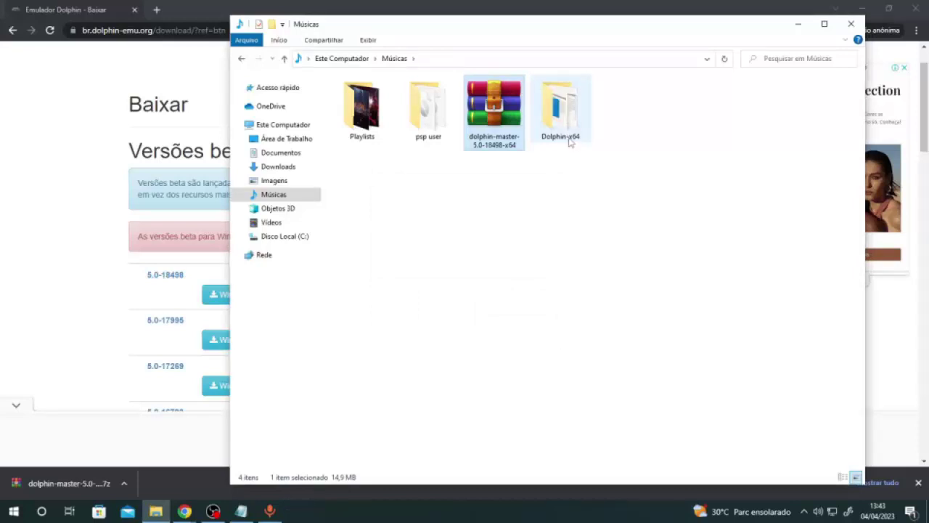
Step: Open the extracted Dolphin-x64 folder and launch the Dolphin emulator
click(563, 125)
double_click(563, 126)
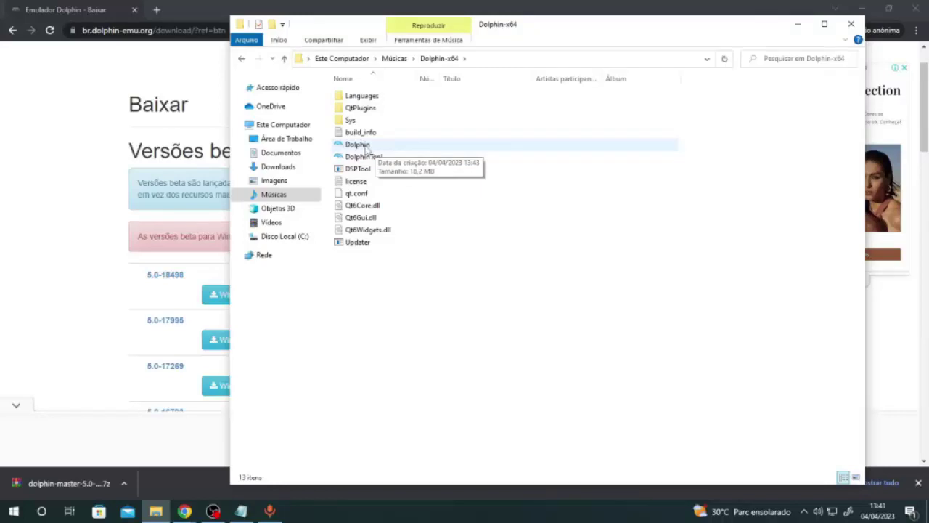
click(366, 148)
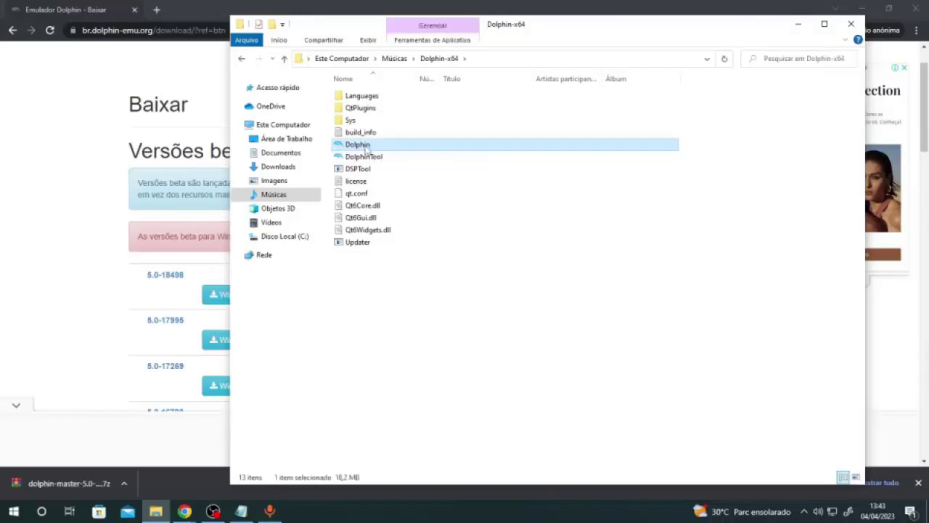
double_click(367, 148)
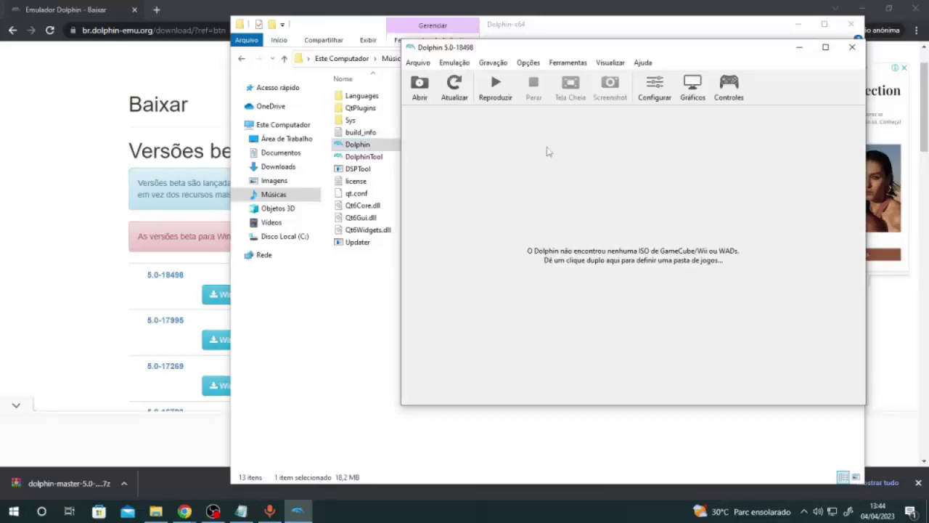
Step: Open Dolphin's configuration and examine the speed limit choices in the general settings and the language and theme choices for the interface
click(655, 87)
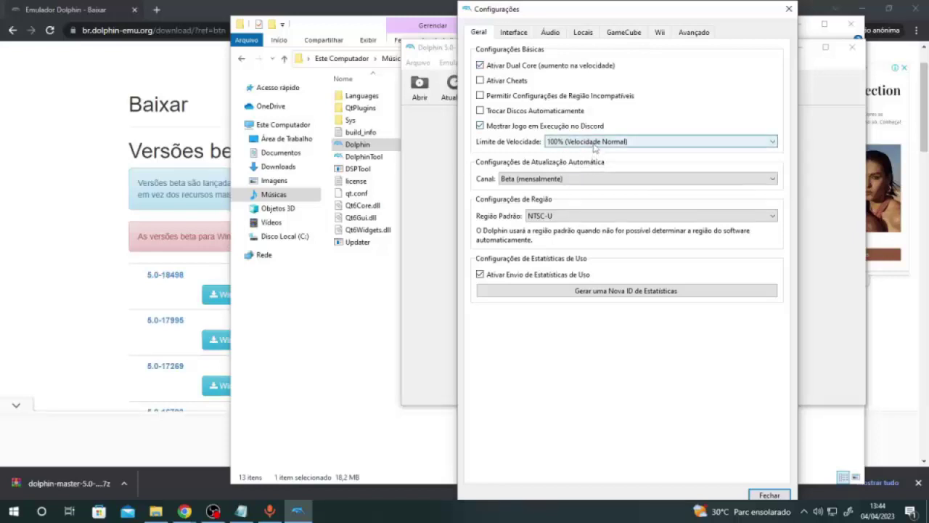
click(593, 143)
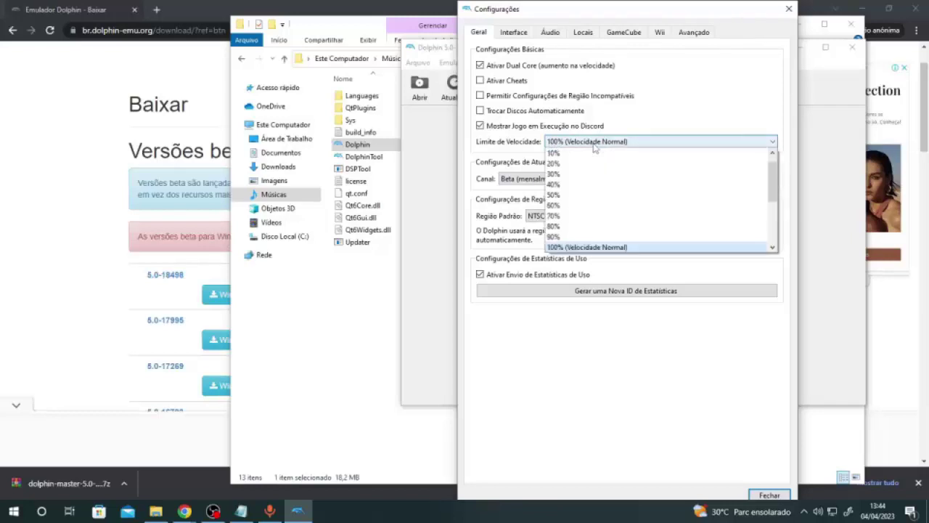
click(593, 144)
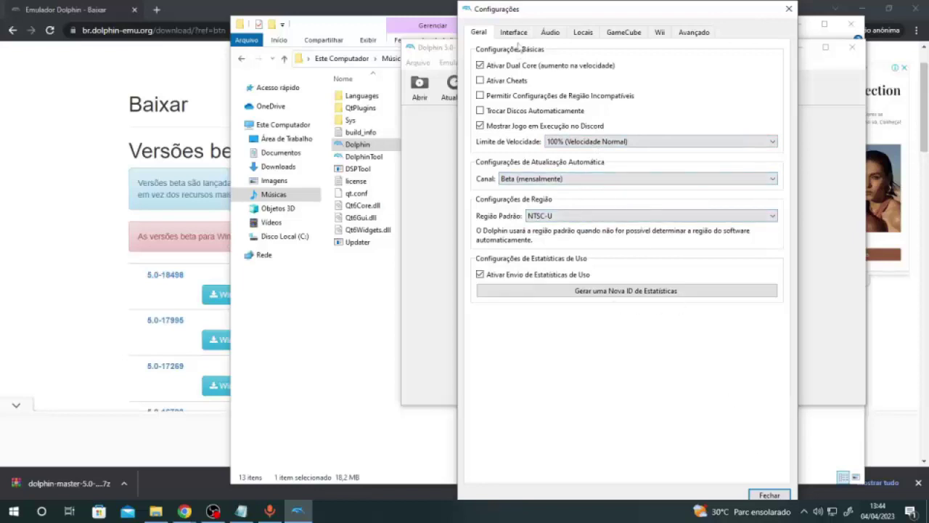
click(518, 35)
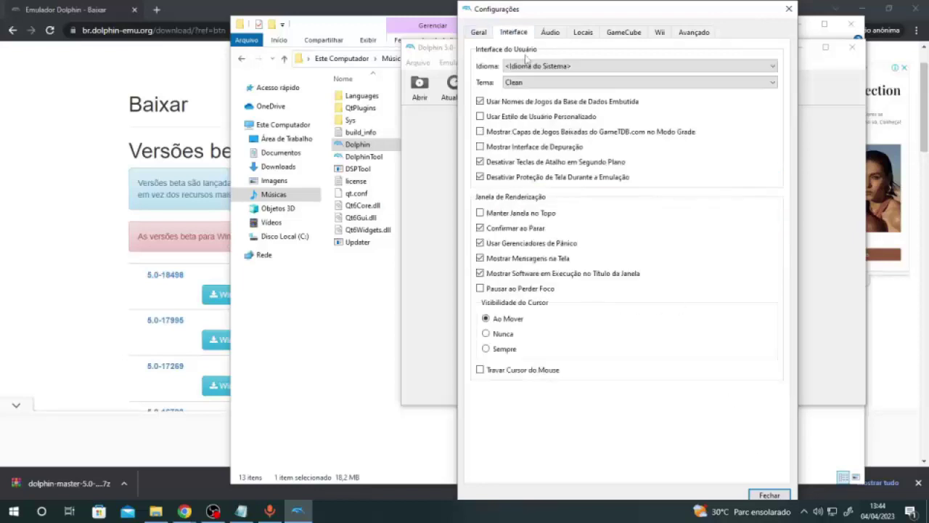
click(535, 66)
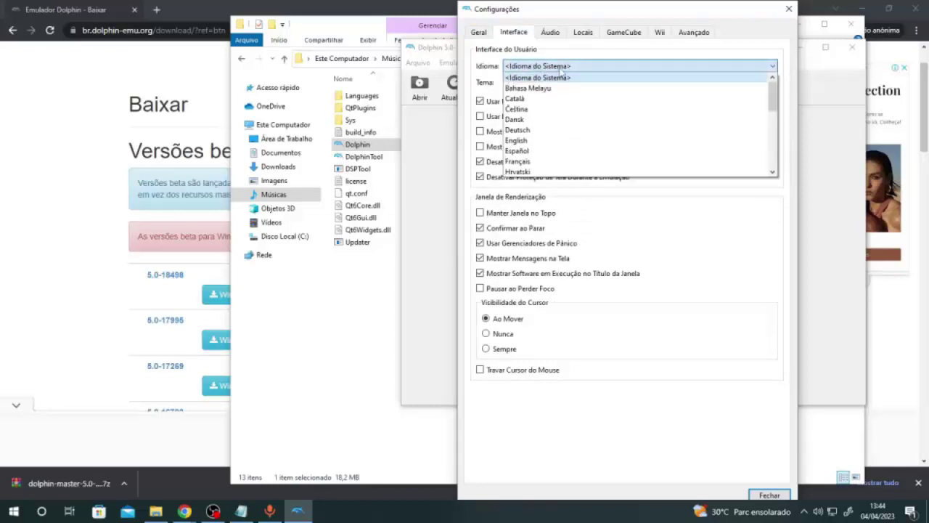
click(561, 70)
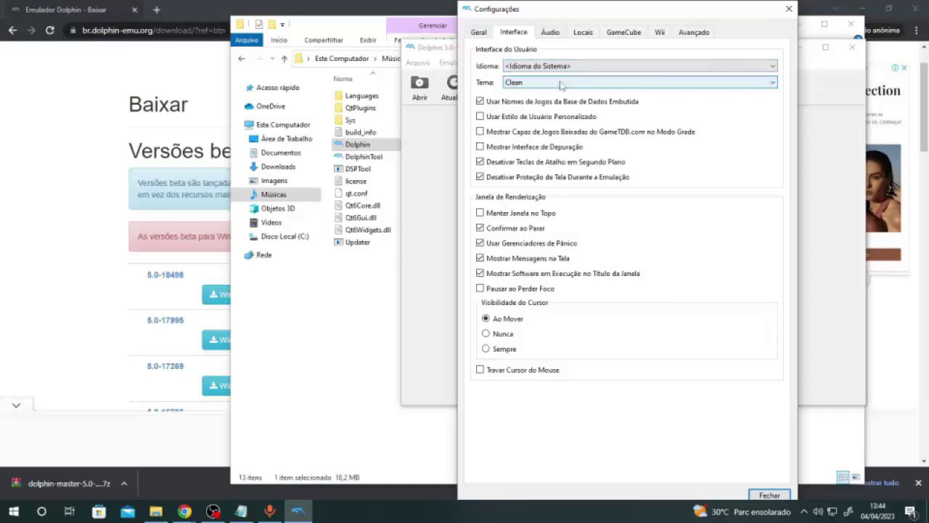
click(559, 84)
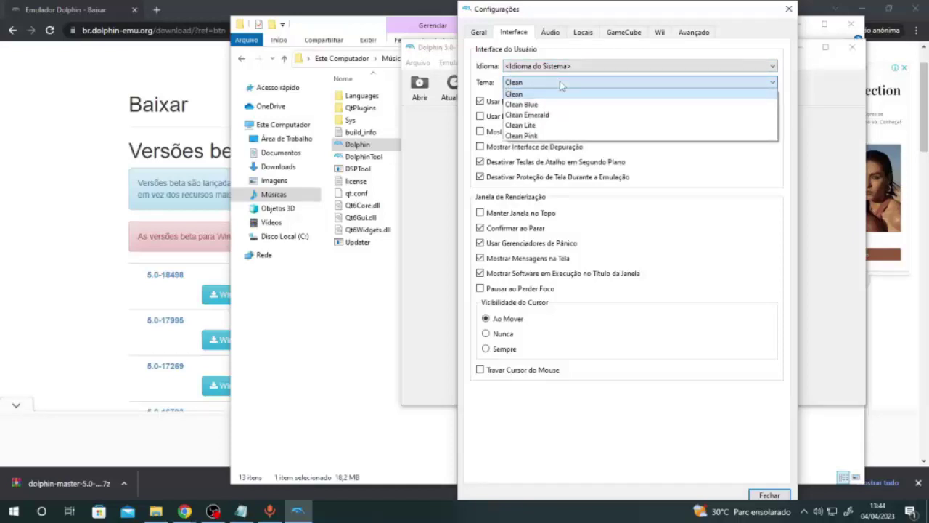
click(559, 84)
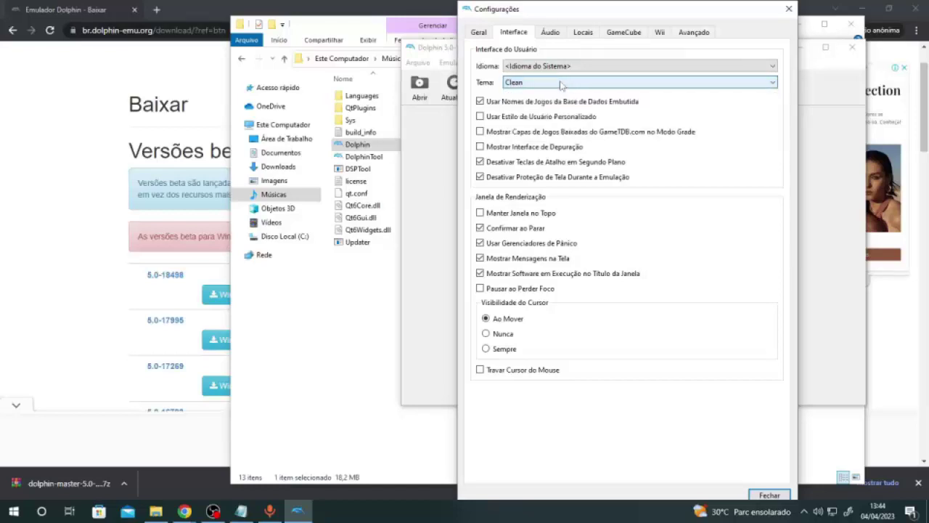
Step: Review the audio backend choices and the game folder and path settings
click(550, 33)
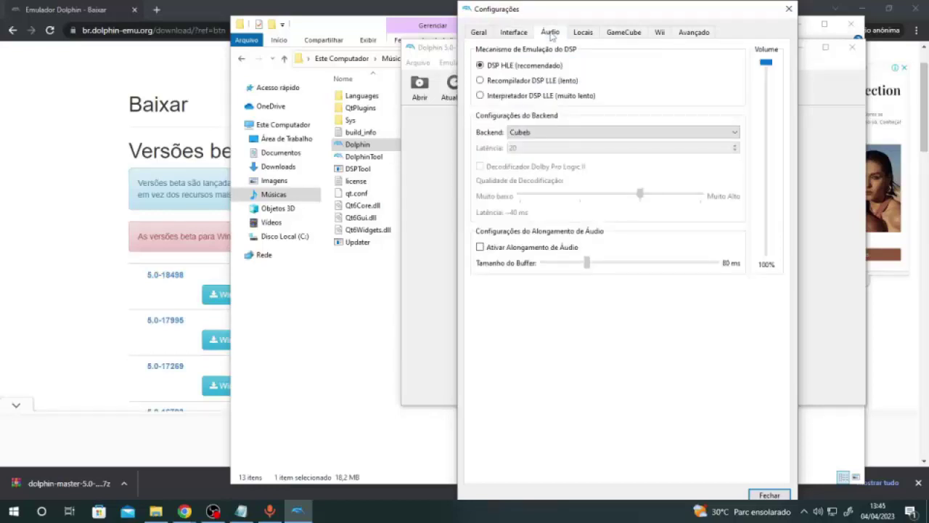
click(575, 134)
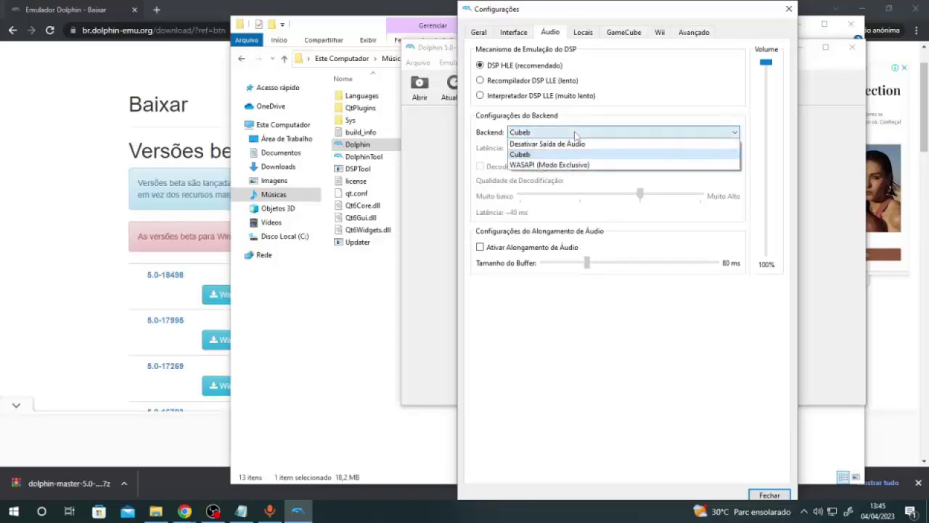
click(575, 133)
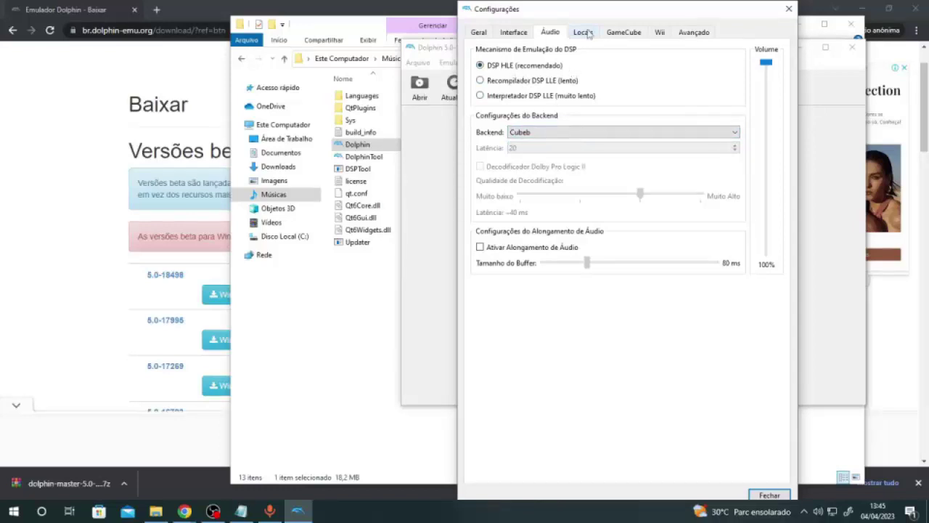
click(589, 32)
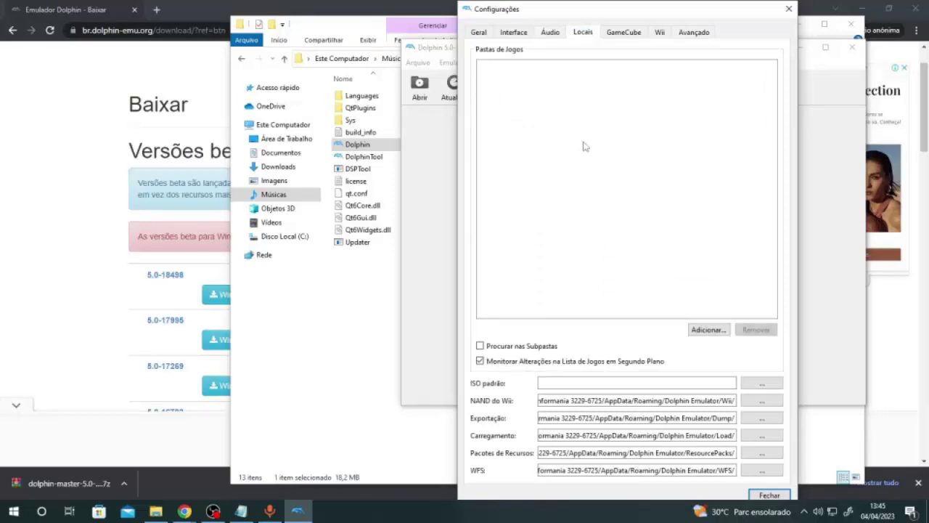
Step: Examine the GameCube settings, including its system language choices, and the Wii settings
click(622, 33)
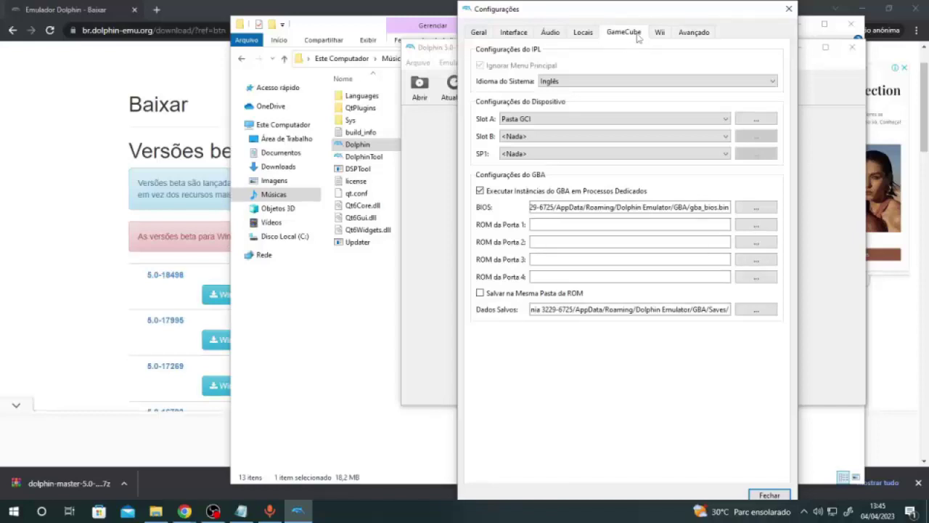
click(660, 34)
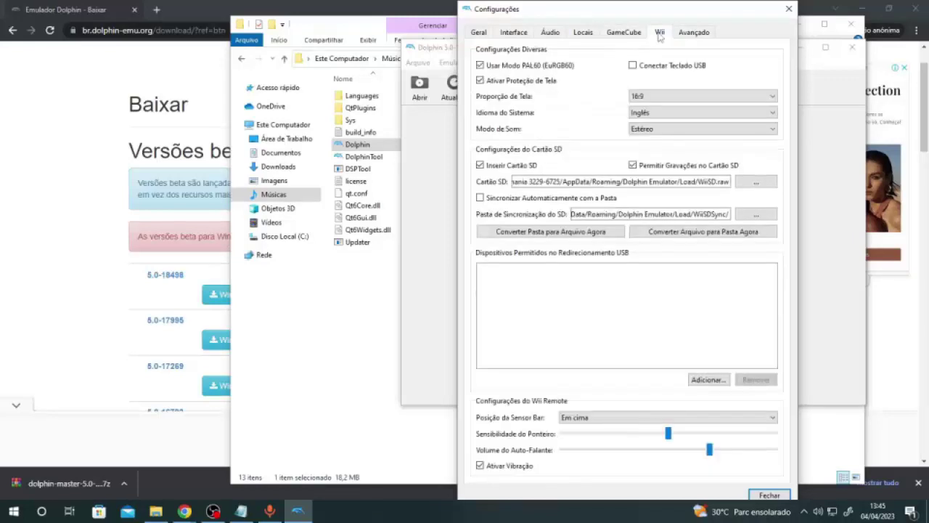
click(637, 34)
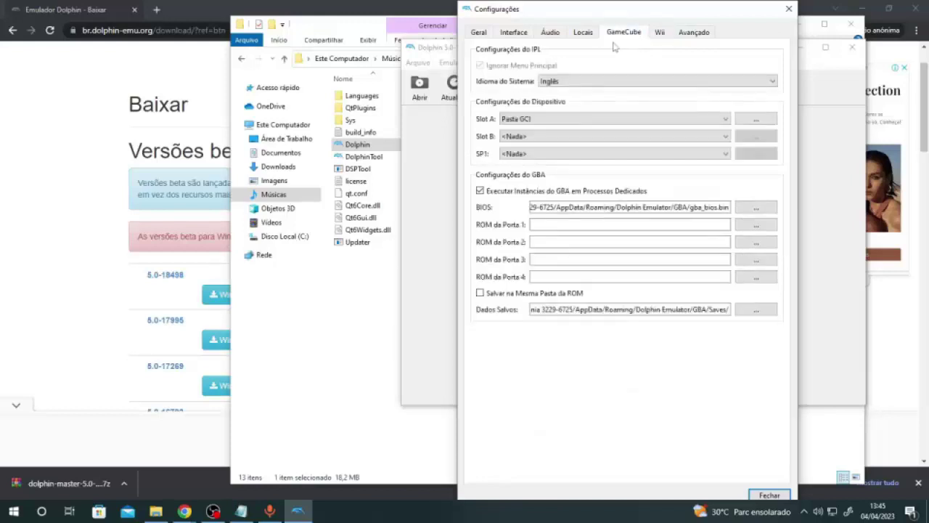
click(562, 83)
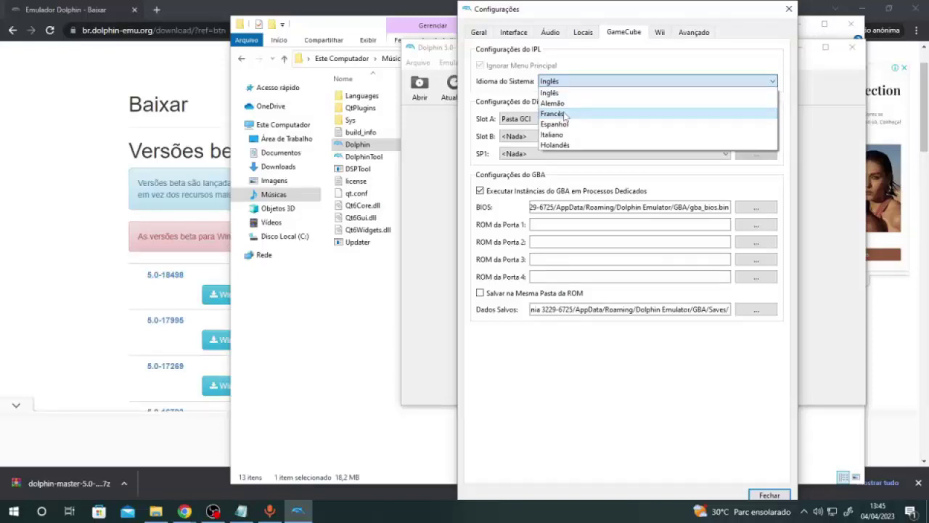
click(567, 83)
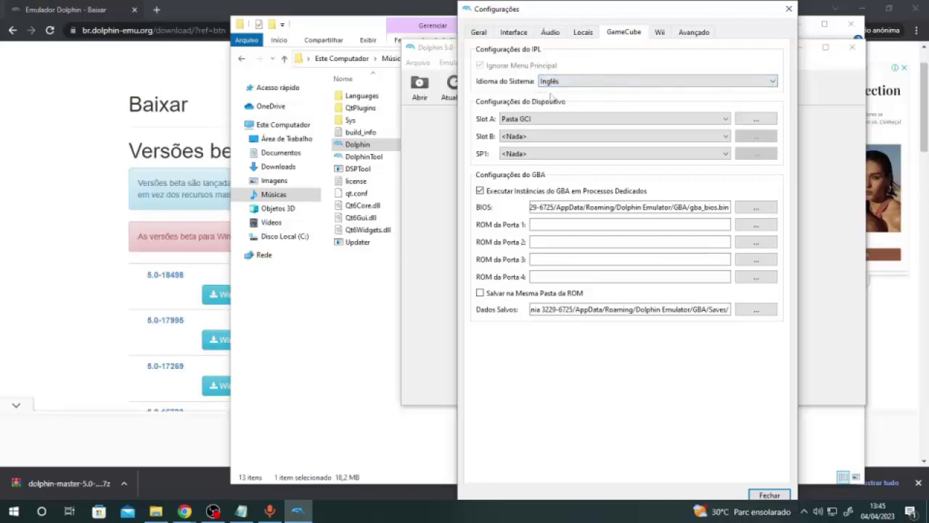
click(556, 84)
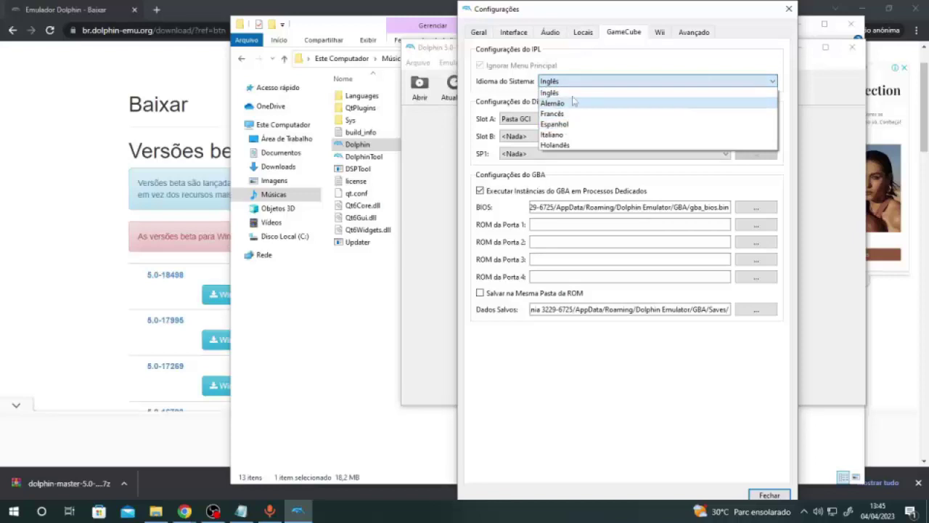
click(586, 69)
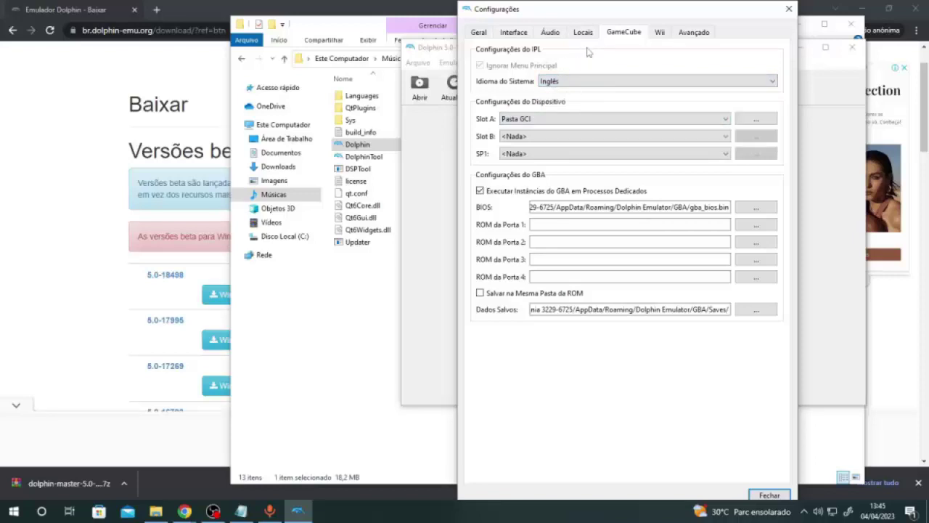
click(653, 33)
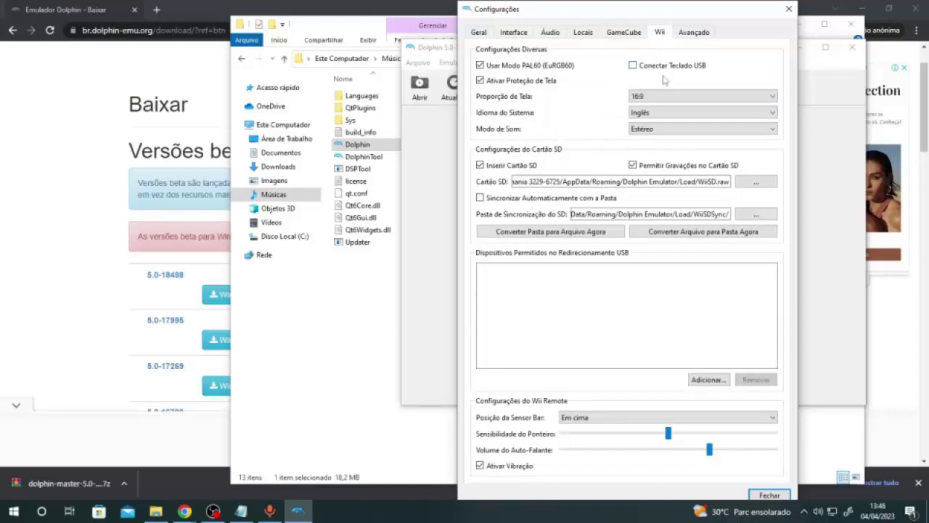
Step: Enable the emulated CPU clock adjustment in the advanced settings, raise the clock speed slightly, and close the configuration
click(692, 34)
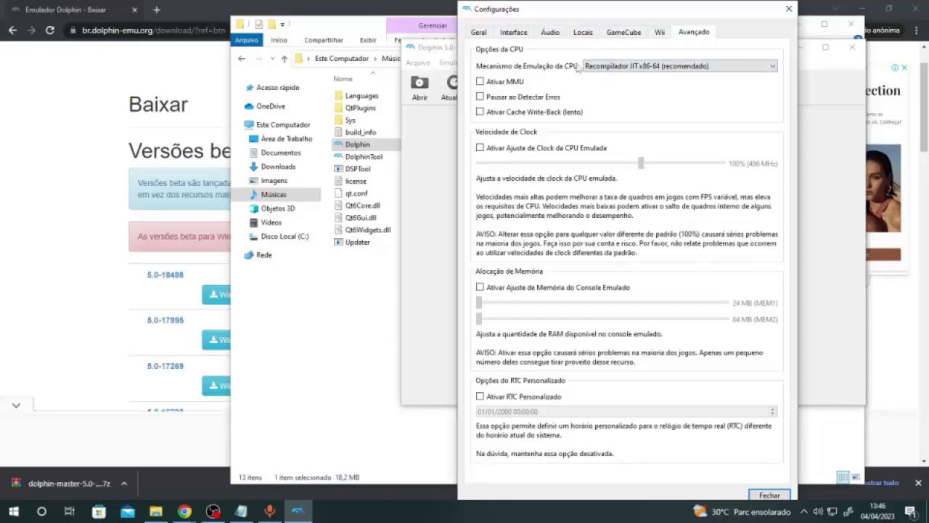
click(480, 149)
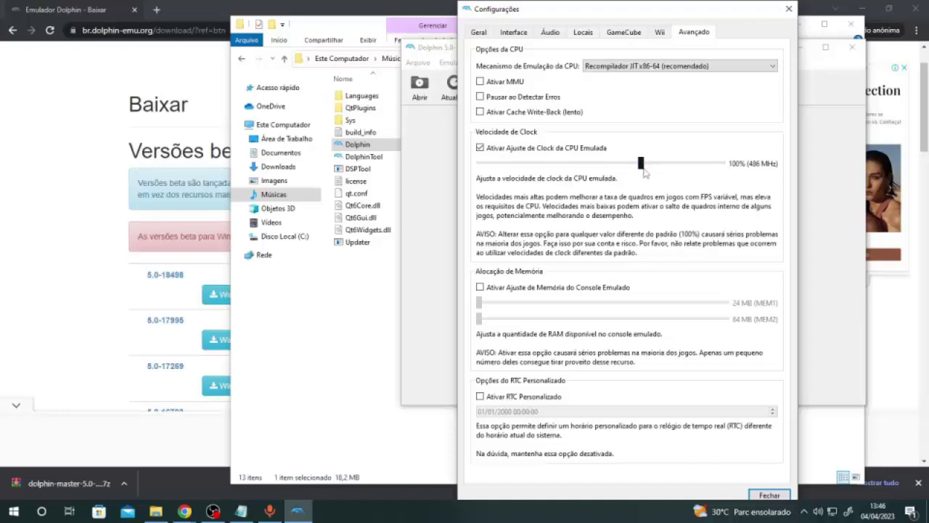
drag(643, 172, 660, 167)
drag(660, 167, 660, 167)
click(766, 495)
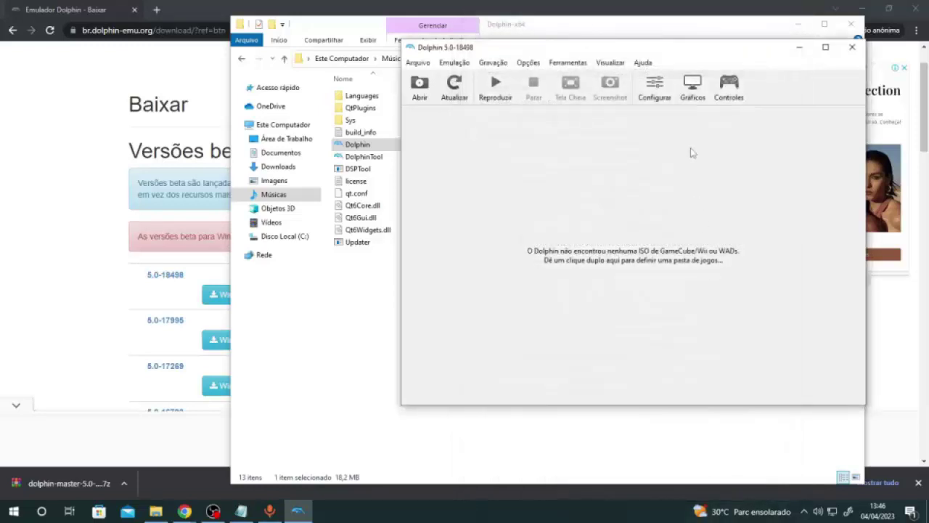
Step: Open the graphics configuration and examine the available rendering backends
click(693, 86)
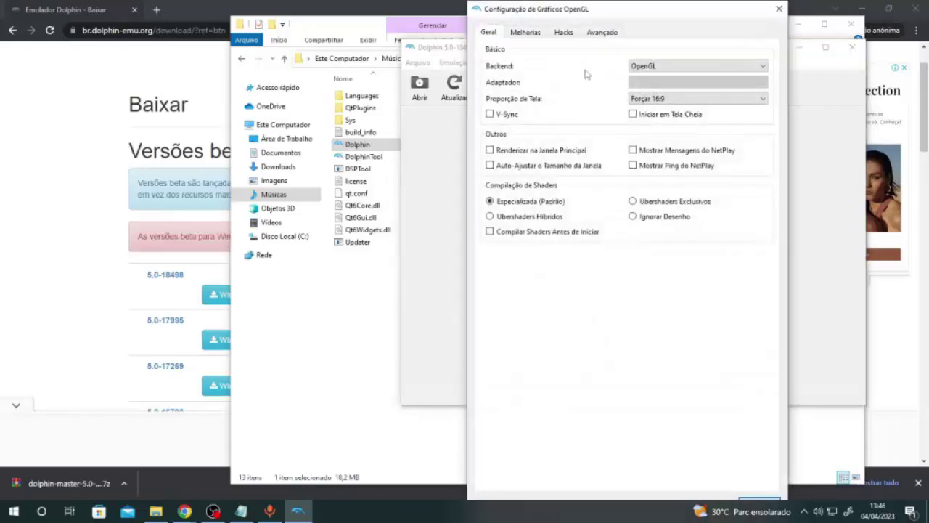
click(657, 66)
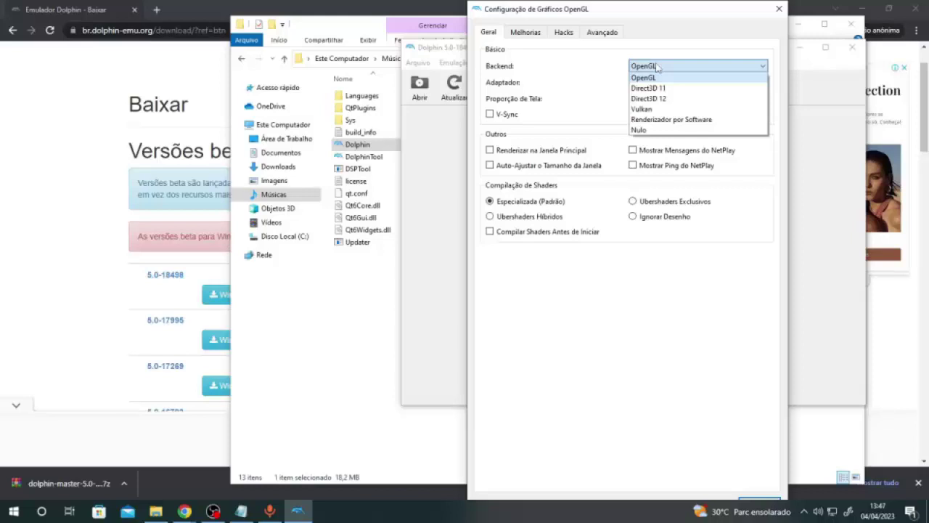
click(617, 73)
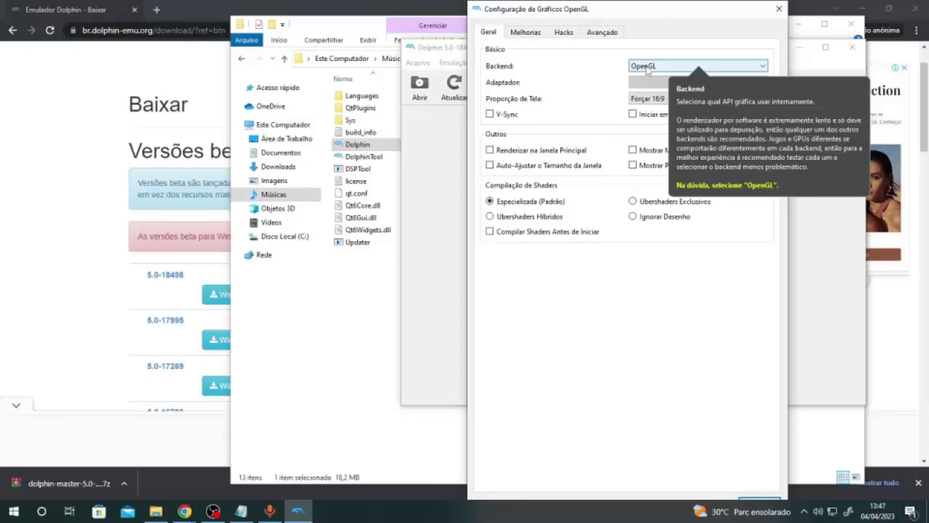
Step: Try the Direct3D 11 backend before returning to OpenGL, and set the aspect ratio to Forçar 16:9
click(646, 68)
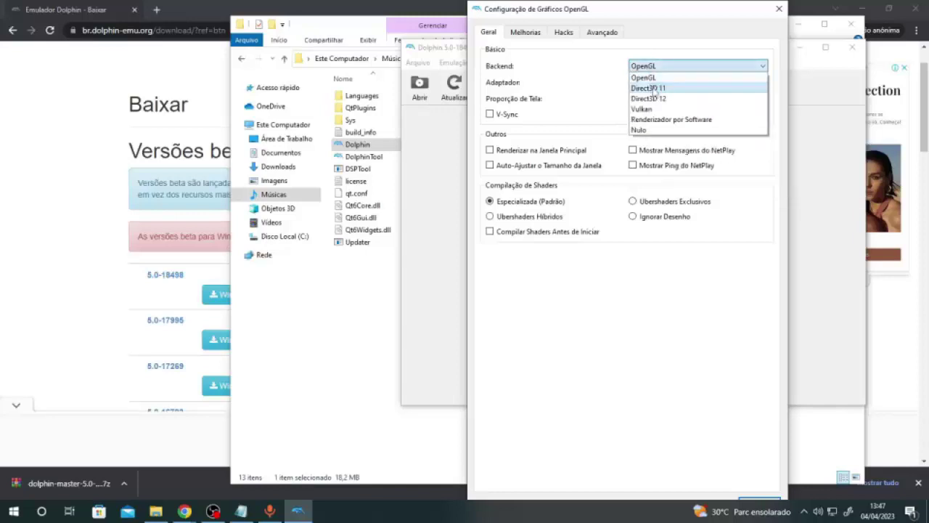
click(654, 88)
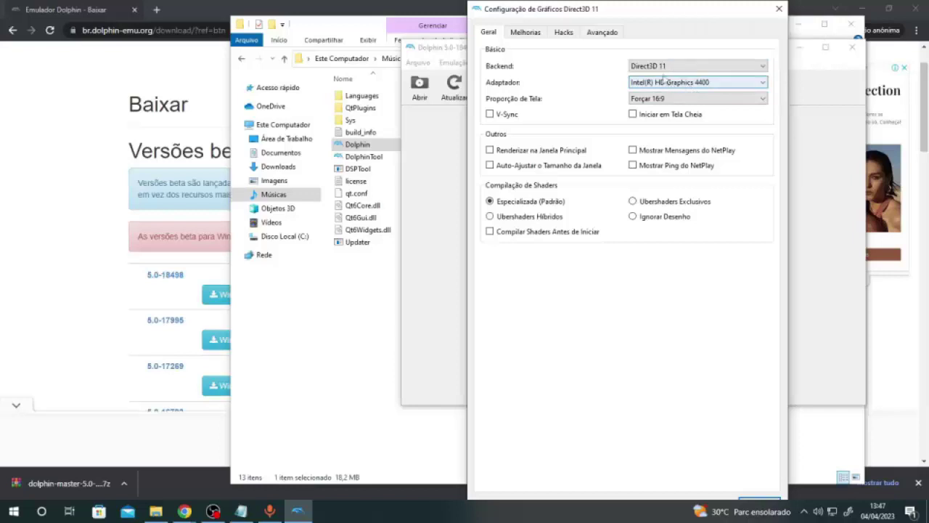
click(663, 67)
click(653, 76)
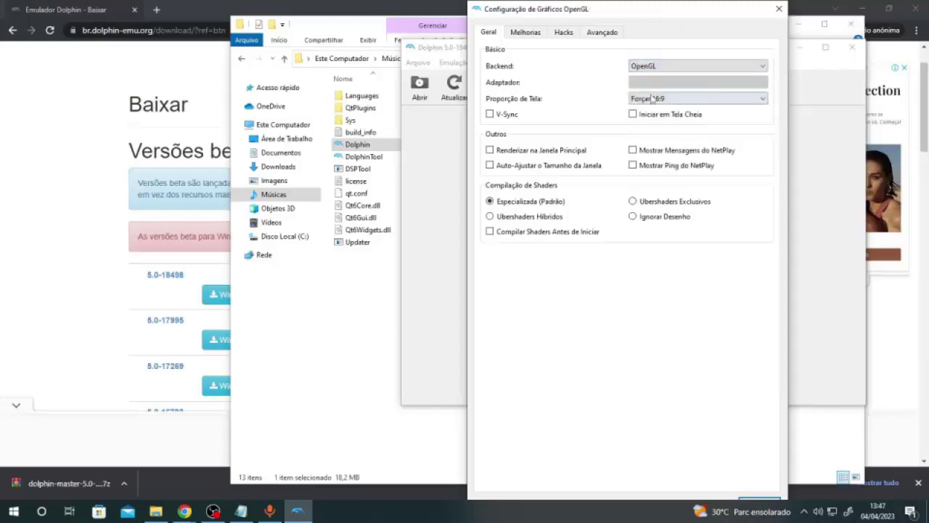
click(652, 99)
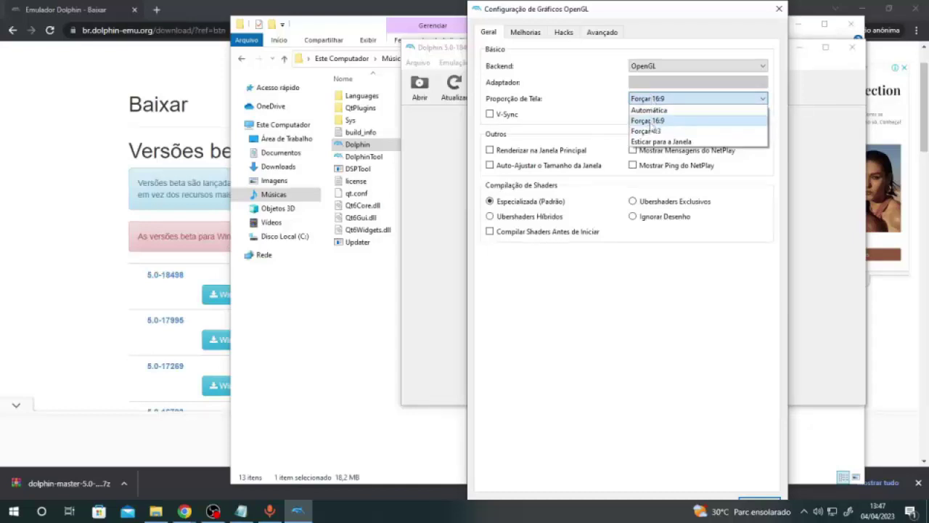
click(650, 124)
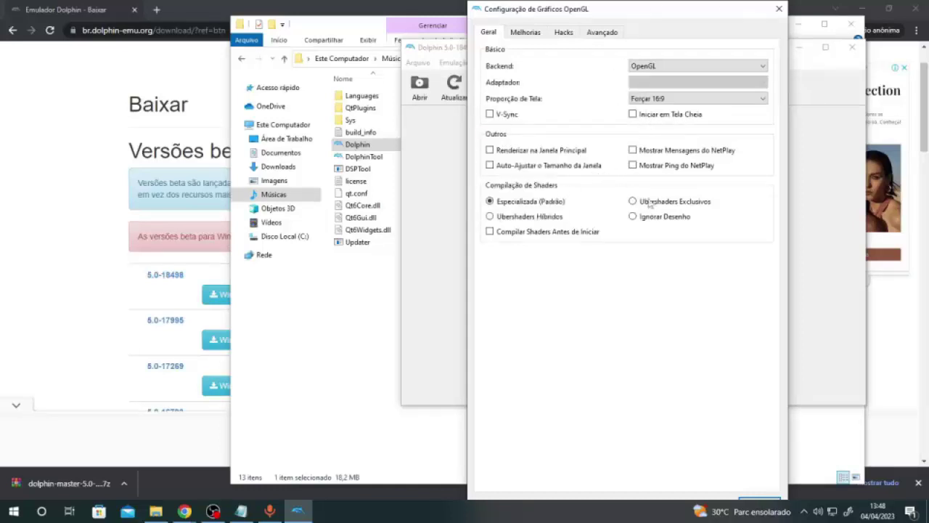
Step: Try the Nativa (640x528) internal resolution in the enhancements, and settle on 2x Nativa (1280x1056) para 720p
click(534, 36)
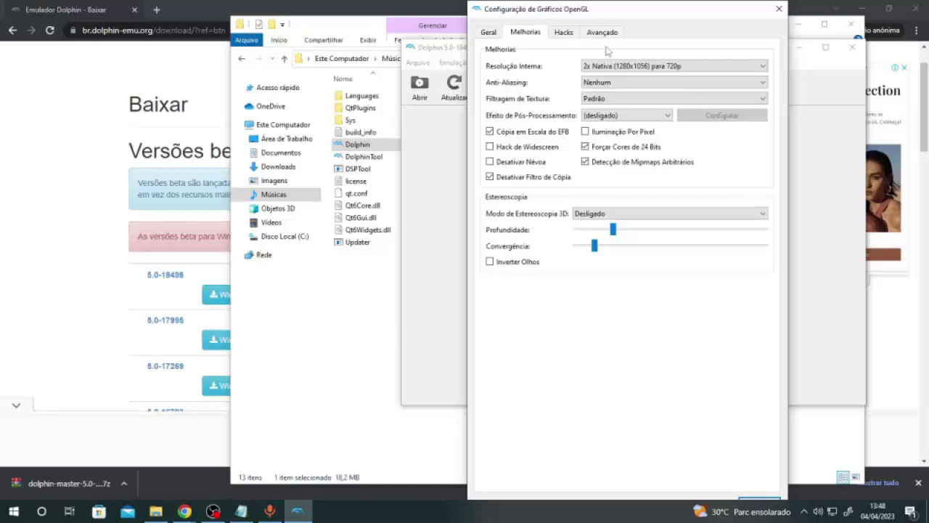
click(622, 66)
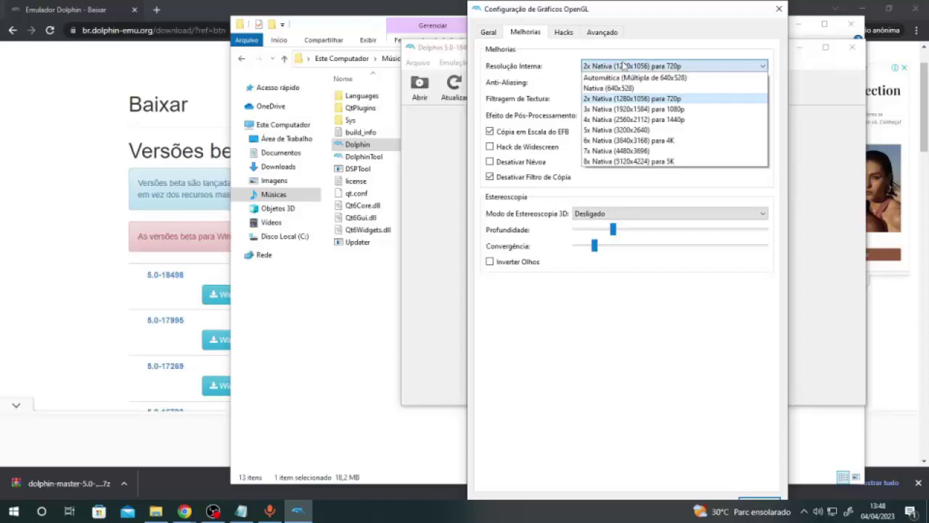
click(613, 88)
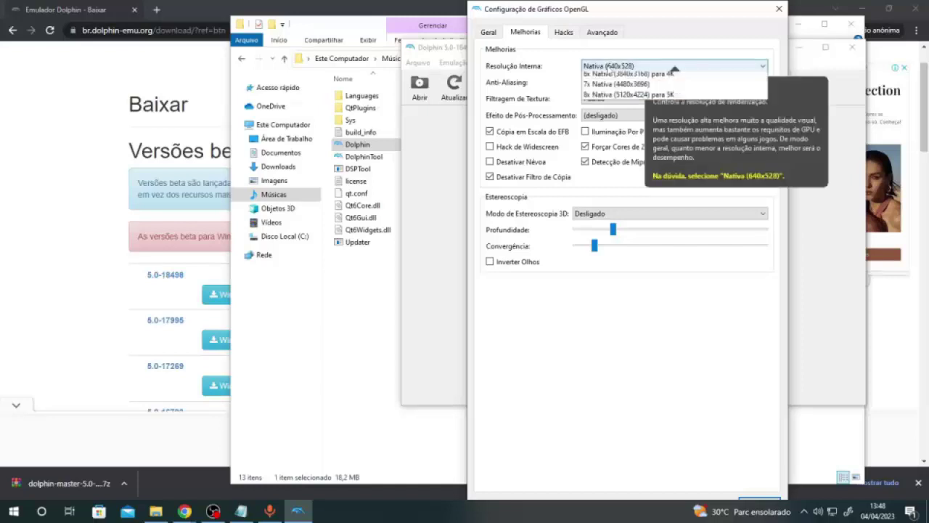
click(618, 66)
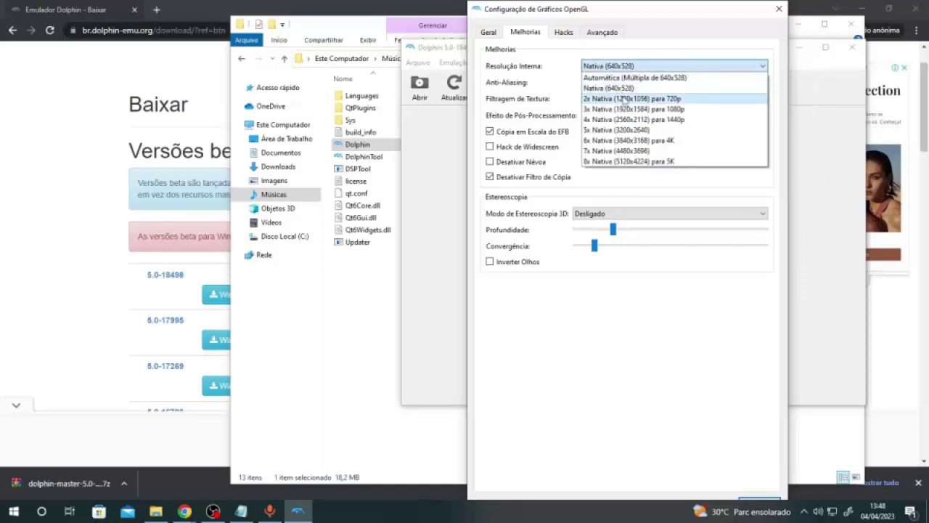
click(624, 98)
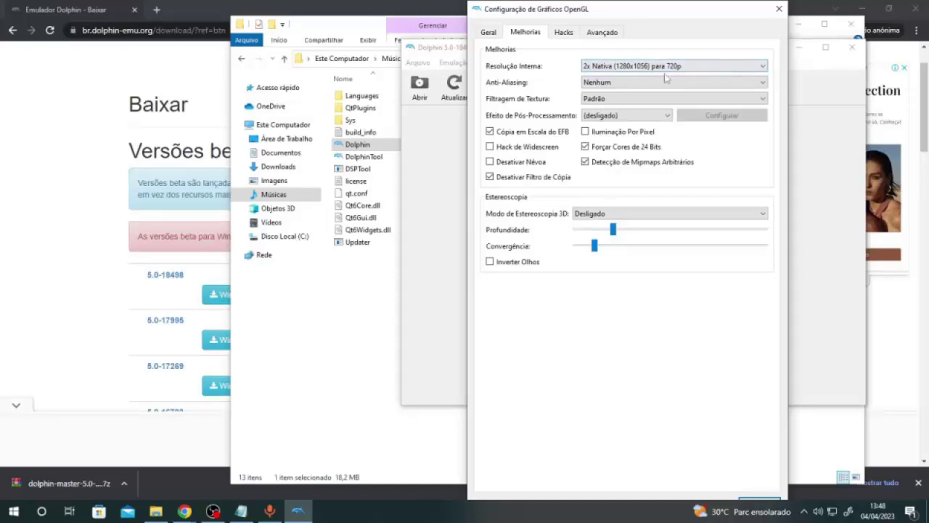
mouse_move(668, 69)
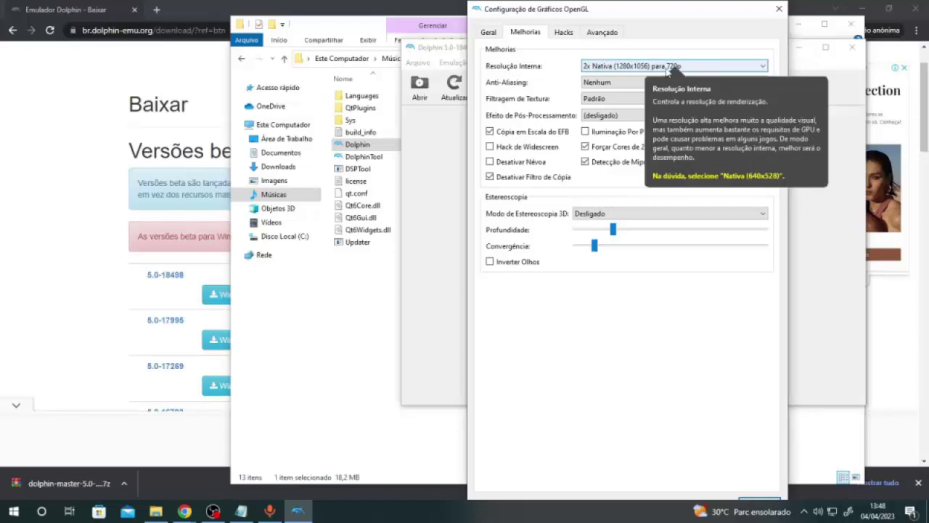
click(668, 67)
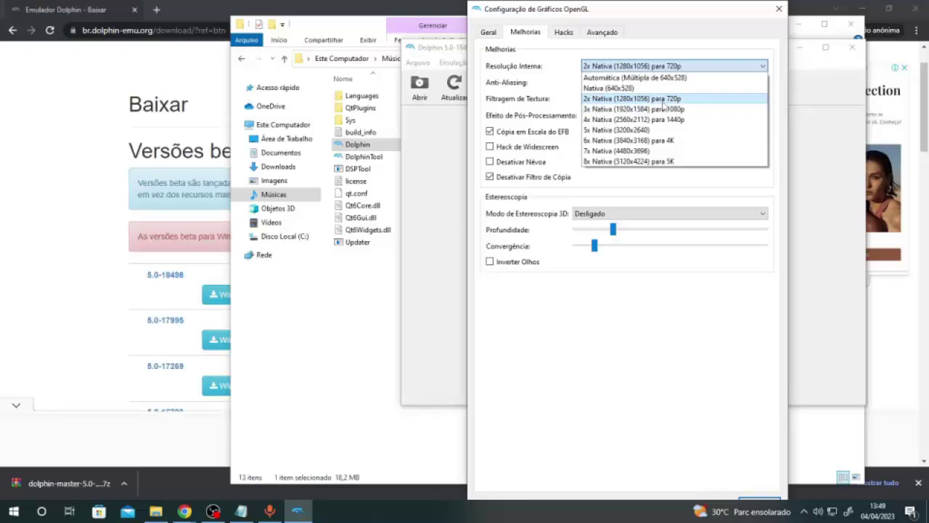
click(663, 102)
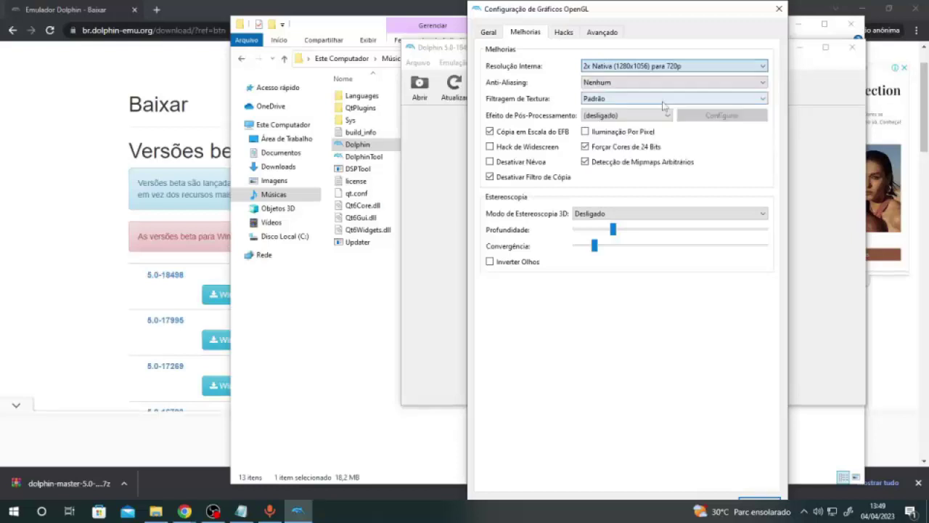
Step: Examine the available anti-aliasing and texture filtering choices, leaving anti-aliasing at Nenhum and texture filtering at Padrão
click(631, 83)
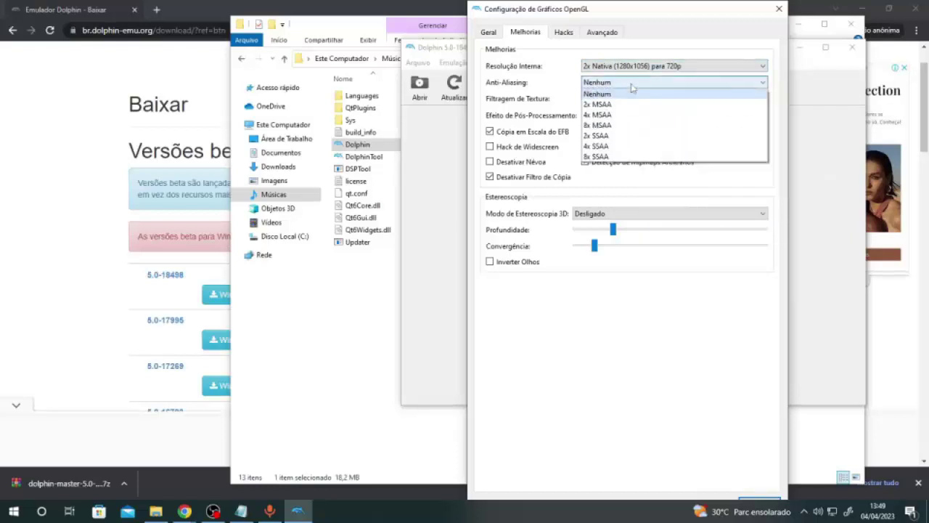
click(572, 82)
click(607, 98)
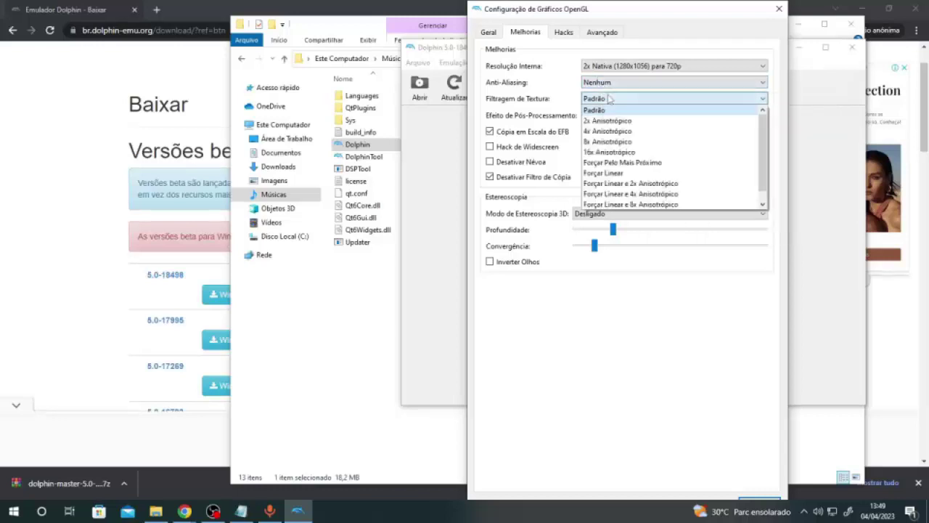
click(607, 98)
click(607, 85)
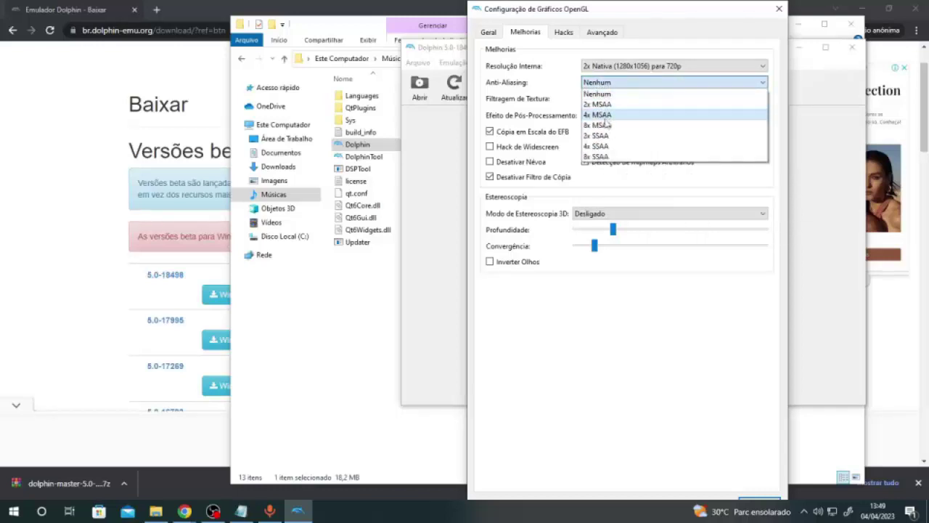
click(563, 86)
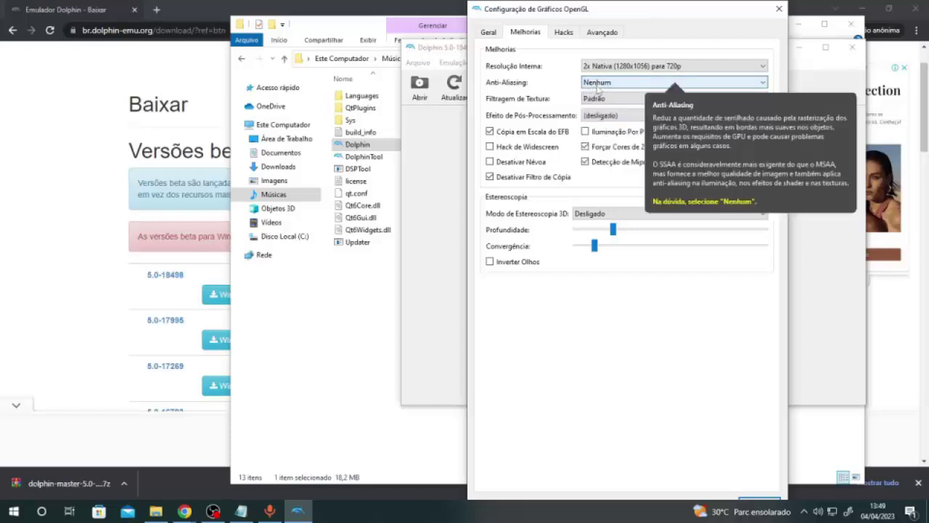
click(598, 85)
click(568, 85)
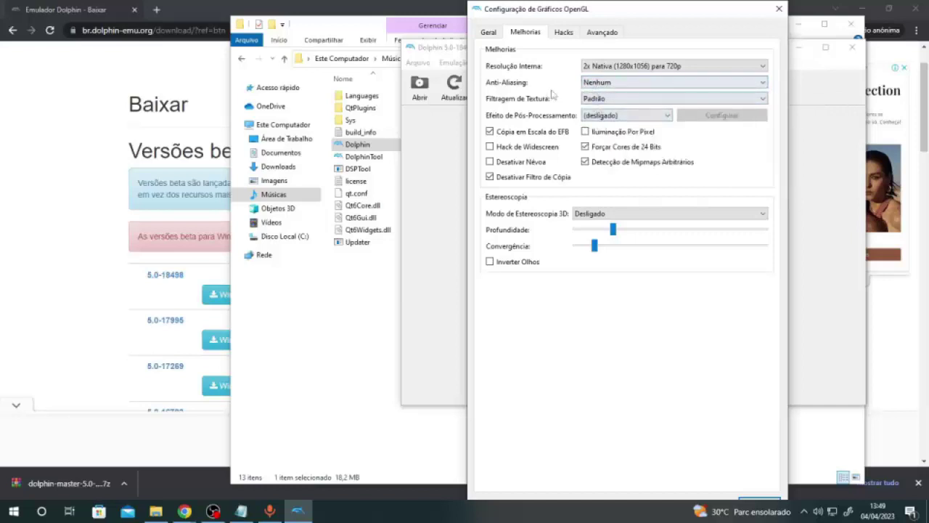
click(600, 100)
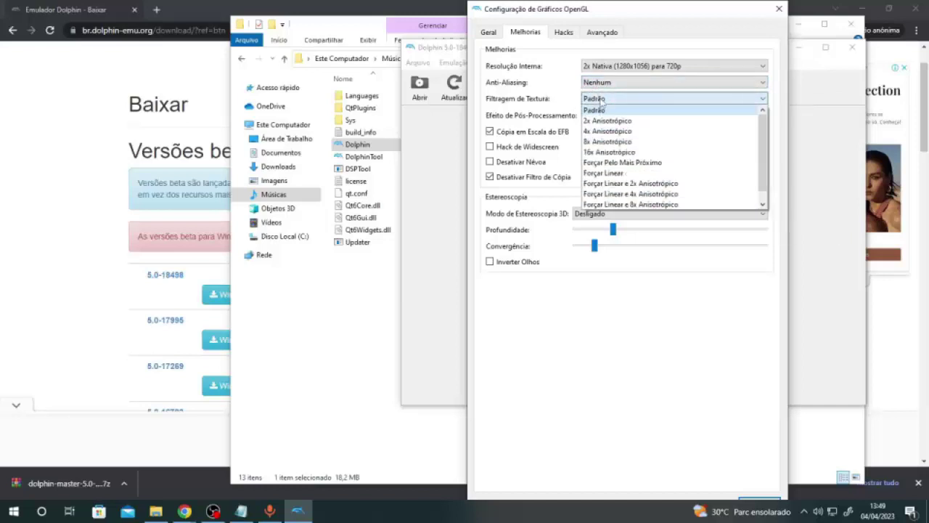
click(601, 105)
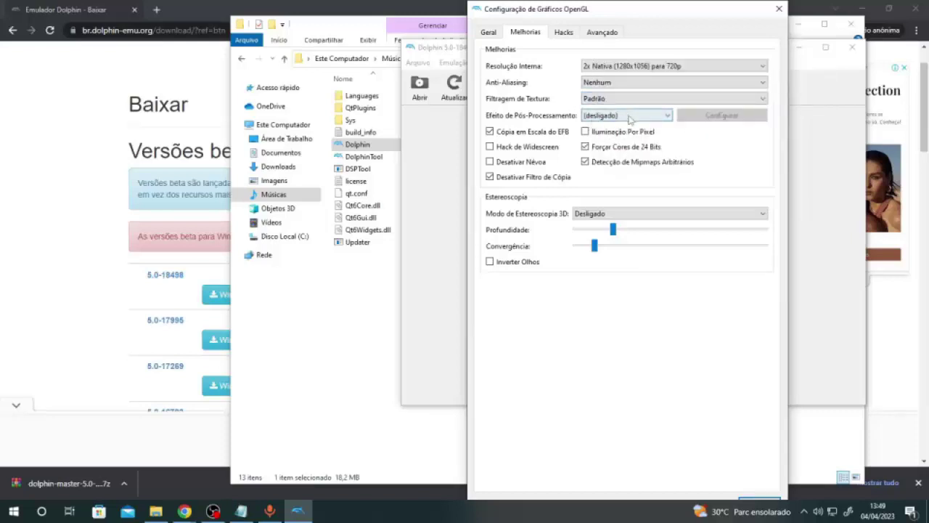
Step: Review the post-processing effect setting and the explanation of the 3D stereoscopy mode
mouse_move(639, 121)
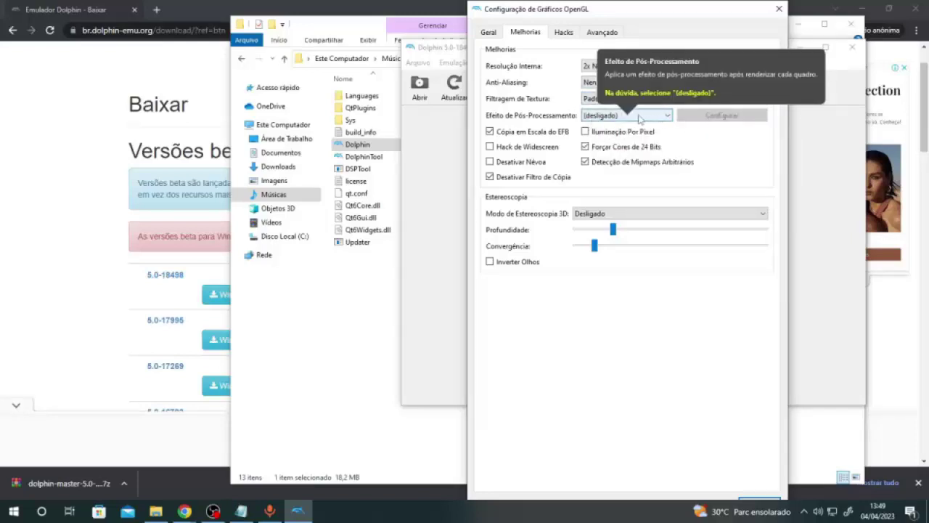
click(643, 119)
click(641, 120)
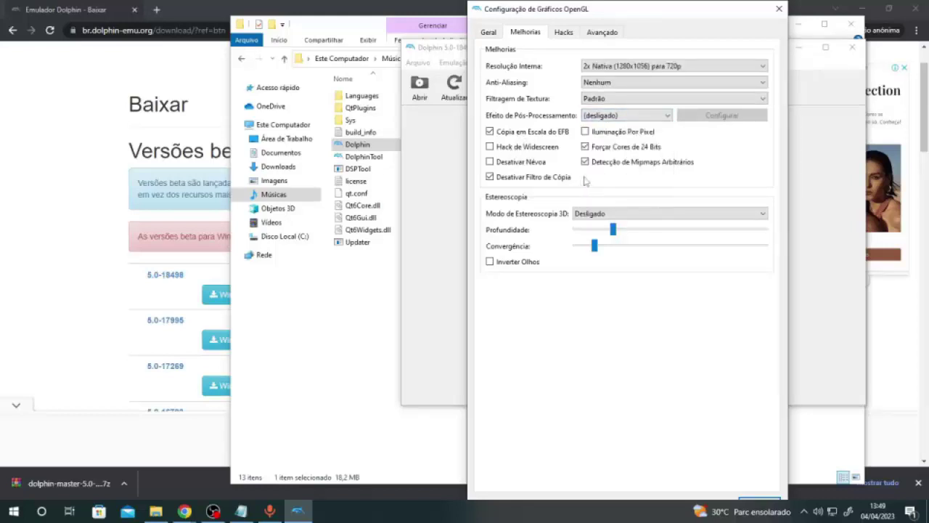
mouse_move(578, 215)
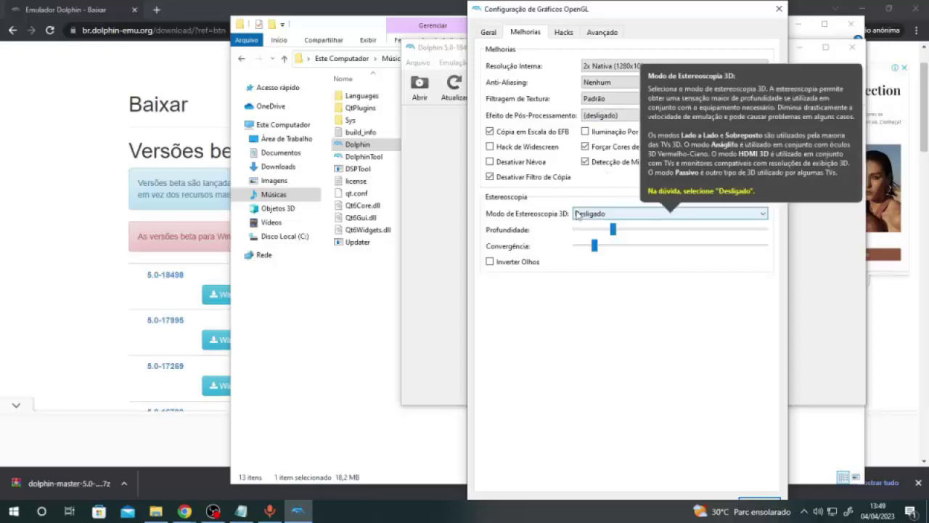
Step: Review the hacks and the advanced graphics options, including the performance statistics, and close the graphics configuration
click(561, 34)
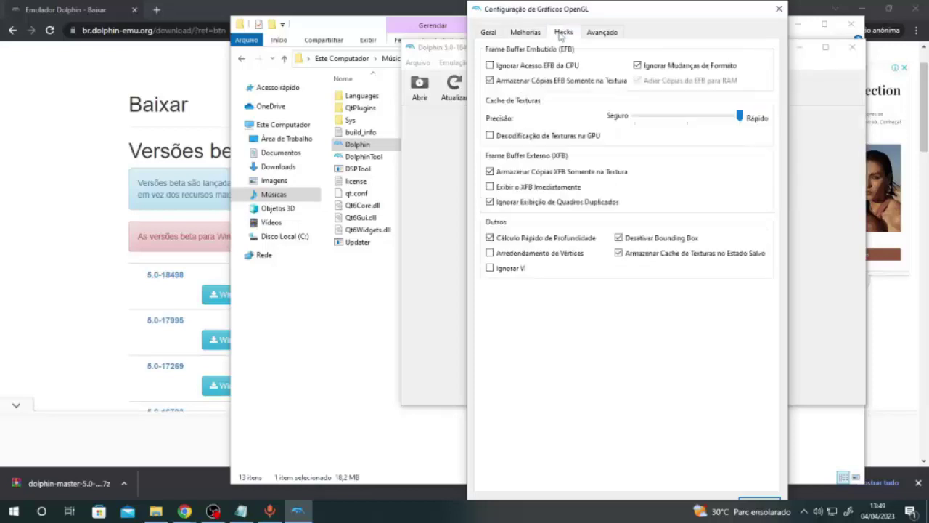
mouse_move(573, 80)
click(598, 33)
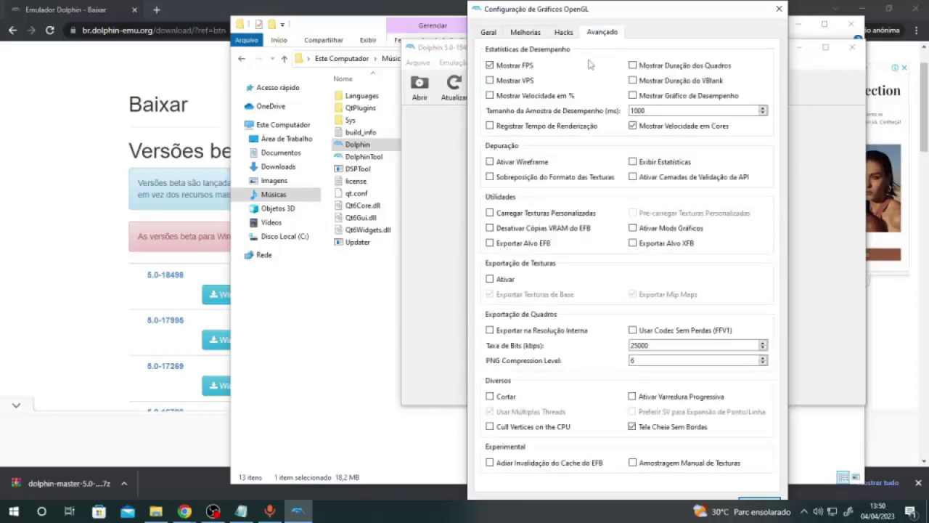
mouse_move(589, 65)
mouse_move(489, 66)
mouse_move(642, 69)
click(765, 500)
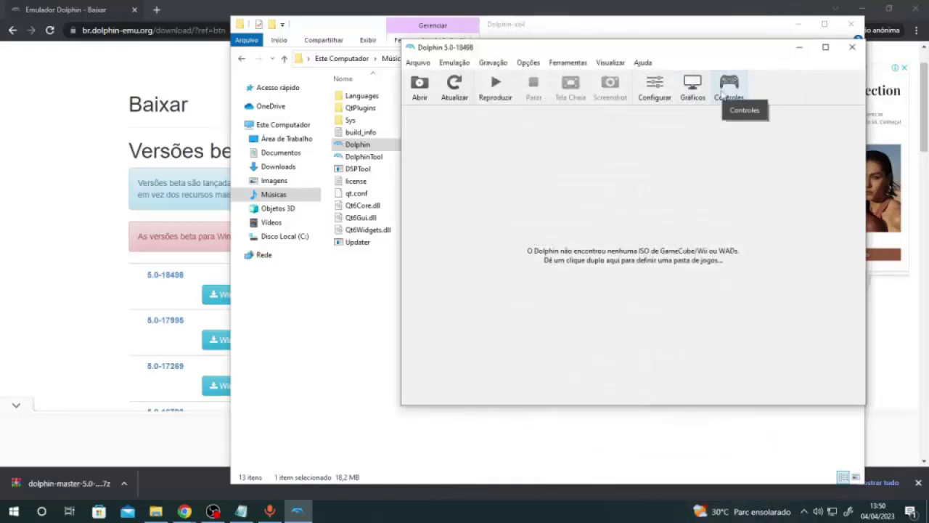
Step: Open the controller configuration and set GameCube port 1 to Controle Padrão and port 2 to Nenhum
click(723, 92)
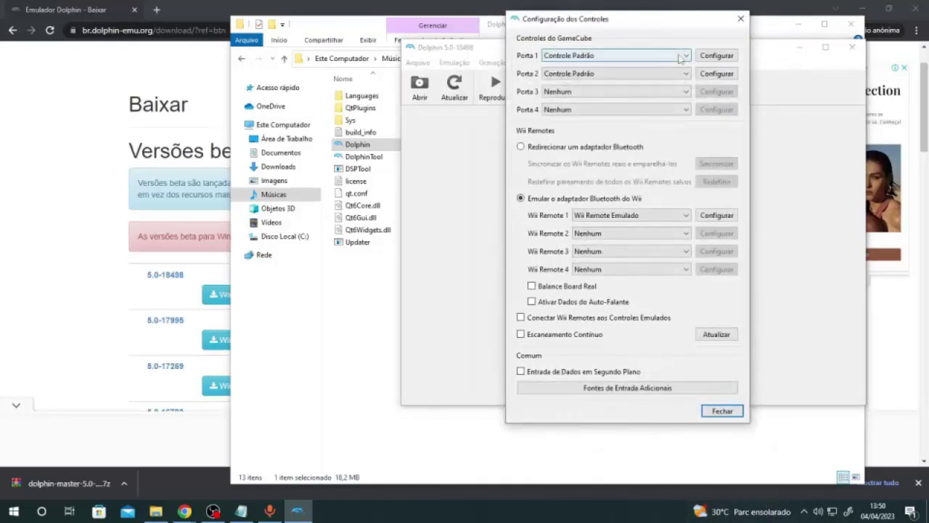
click(679, 56)
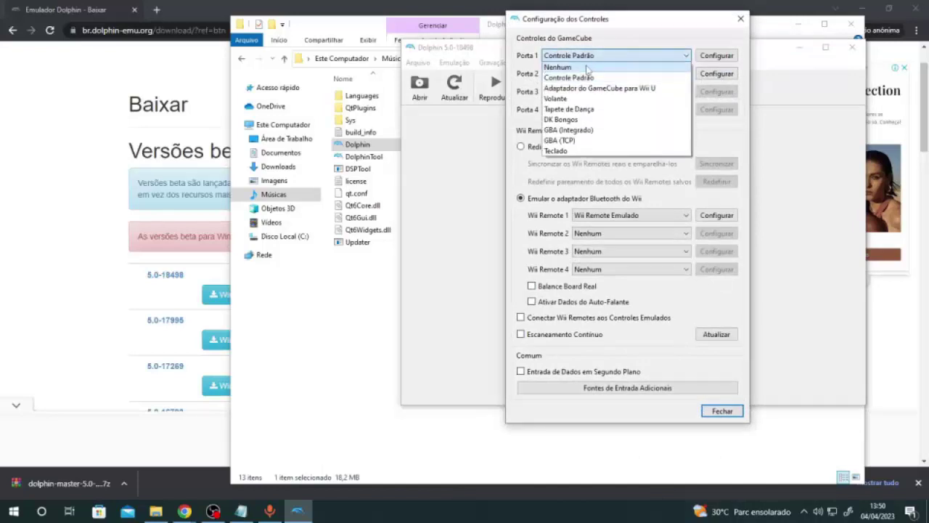
click(586, 67)
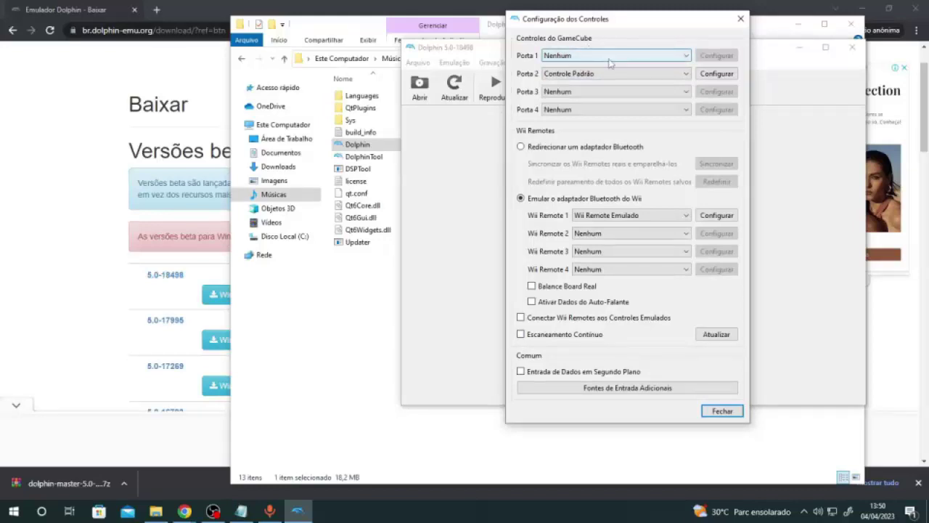
click(611, 59)
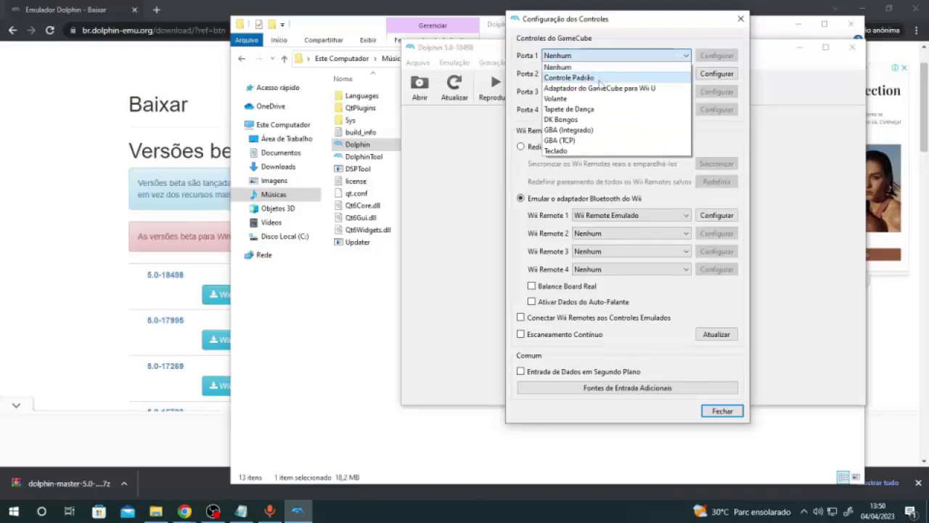
click(599, 78)
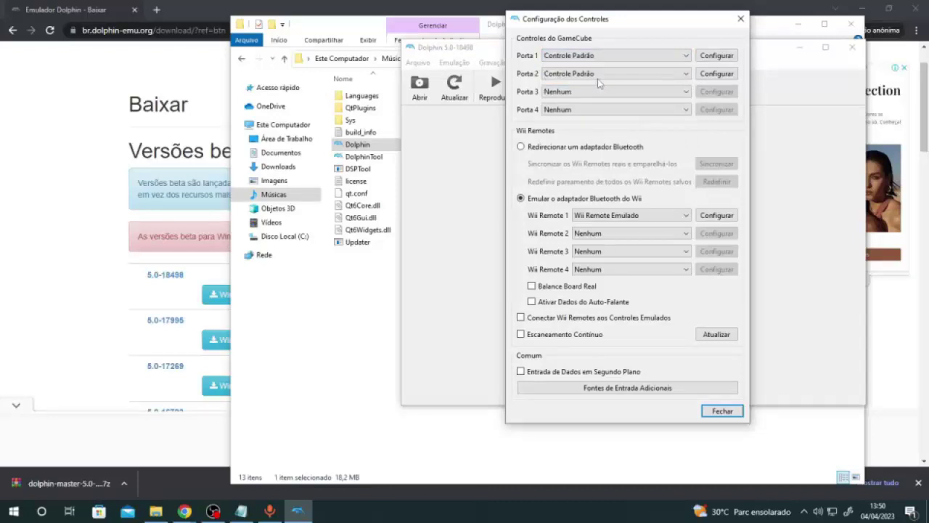
click(599, 76)
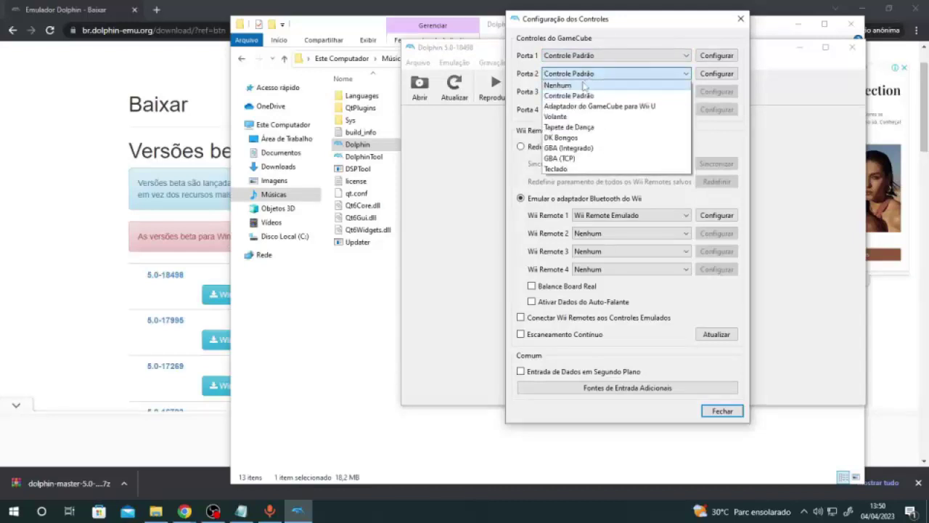
click(585, 85)
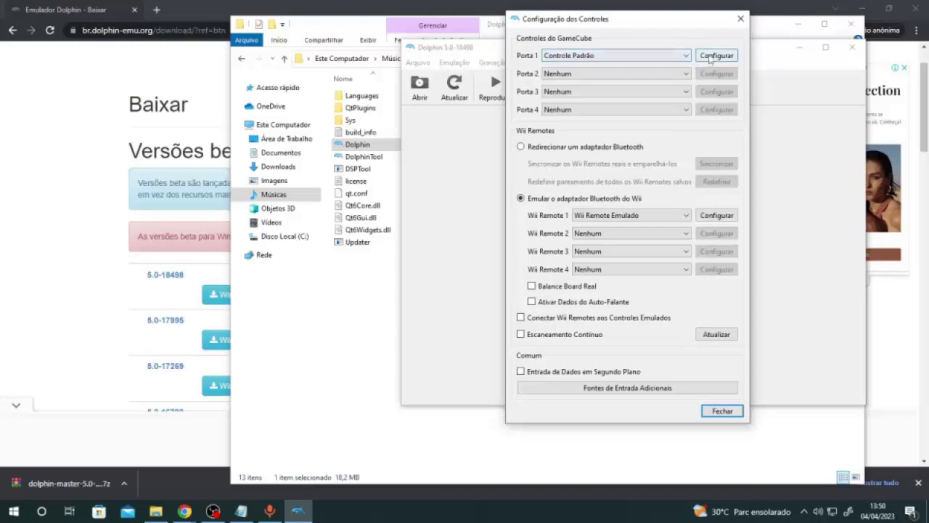
Step: Map A to Click 0 and START to RETURN for the GameCube port 1 controller, and close the controller configuration
click(710, 58)
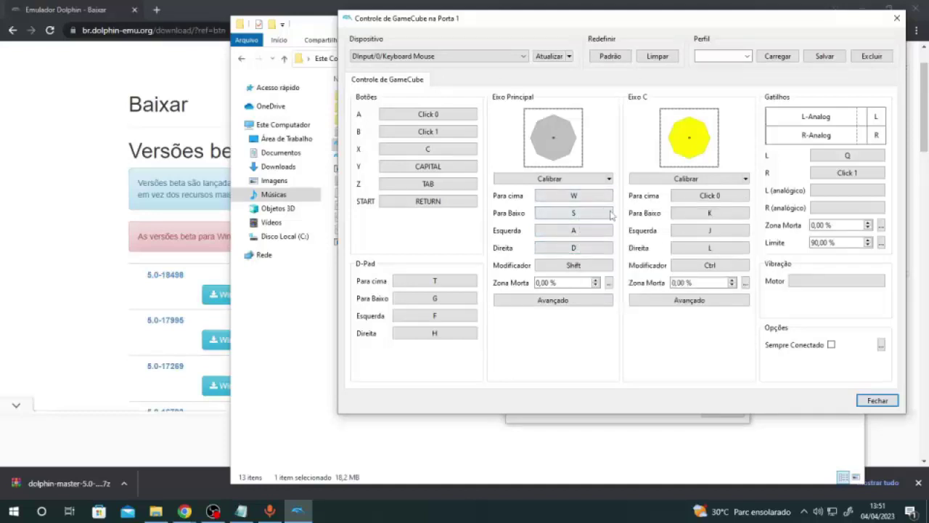
click(454, 118)
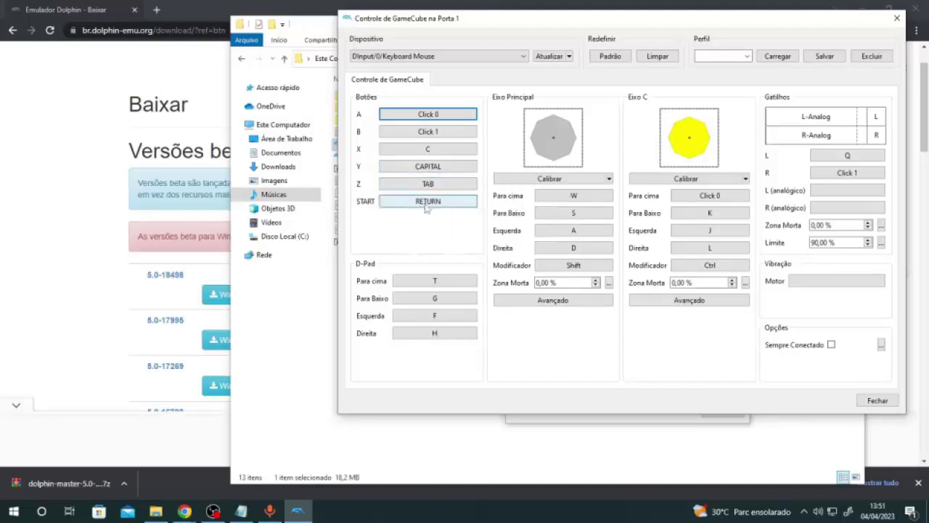
click(426, 208)
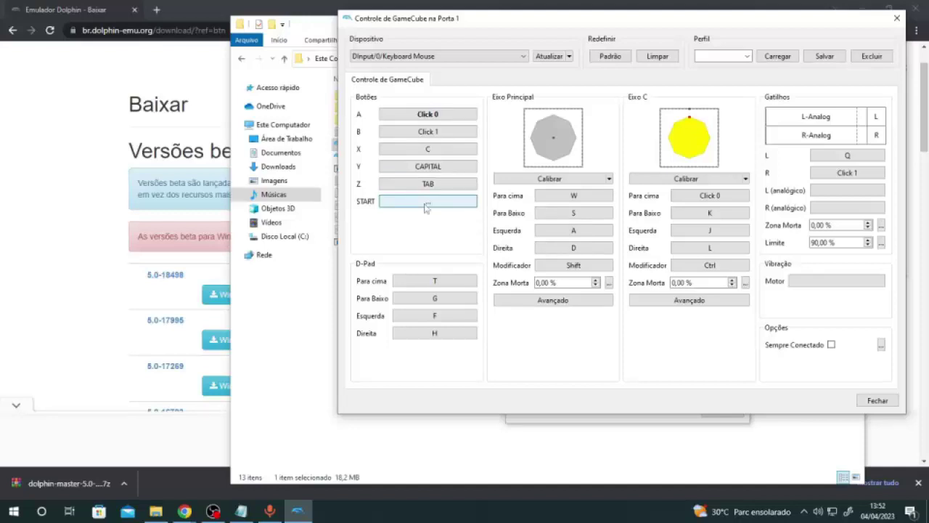
key(Return)
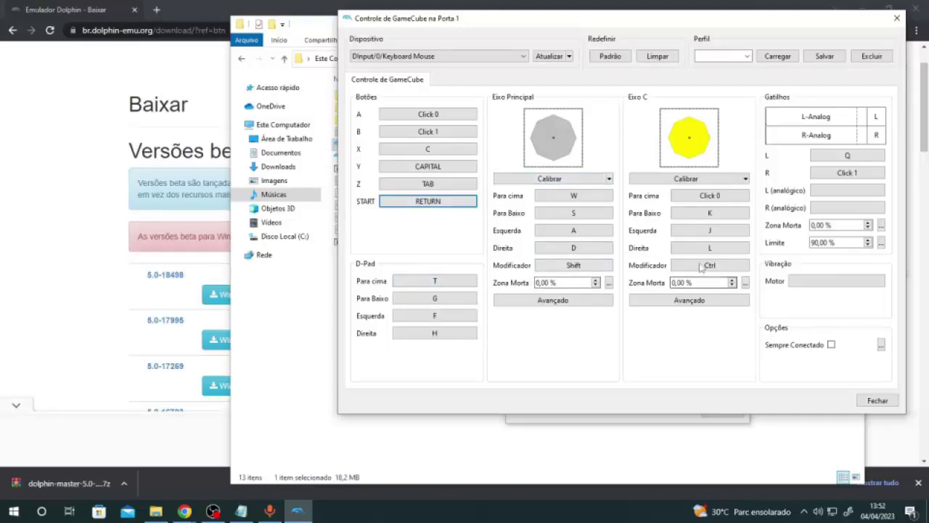
click(876, 401)
click(722, 410)
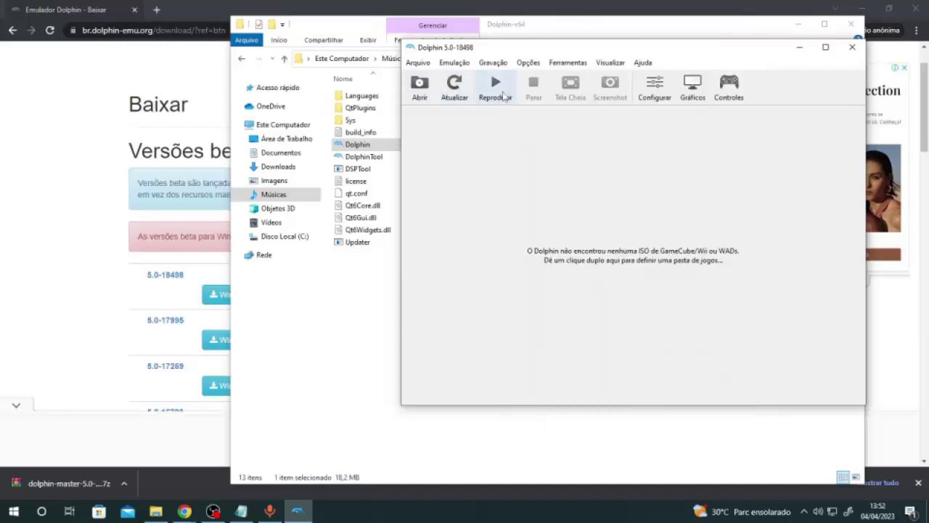
Step: Load and start the Resident Evil 4 (USA) (Disc 1) game image from the Downloads folder
click(503, 95)
key(ctrl+o)
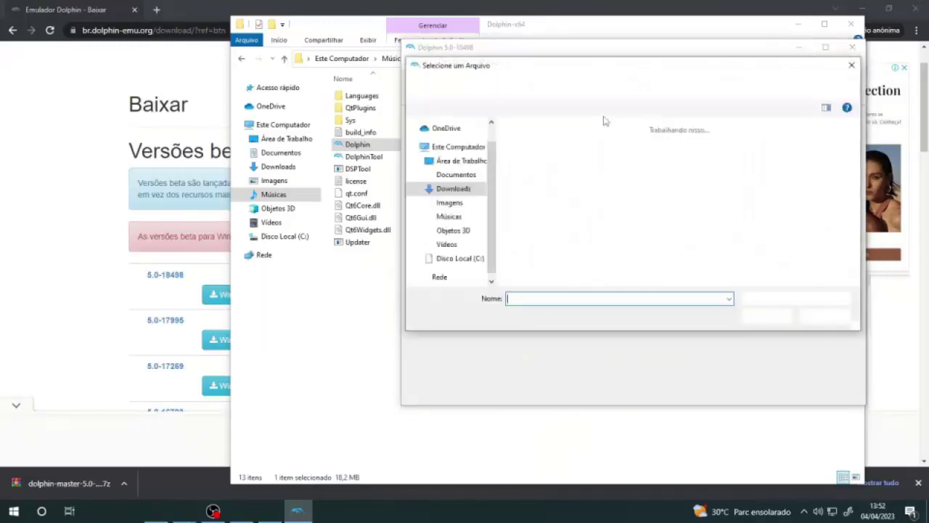
click(472, 187)
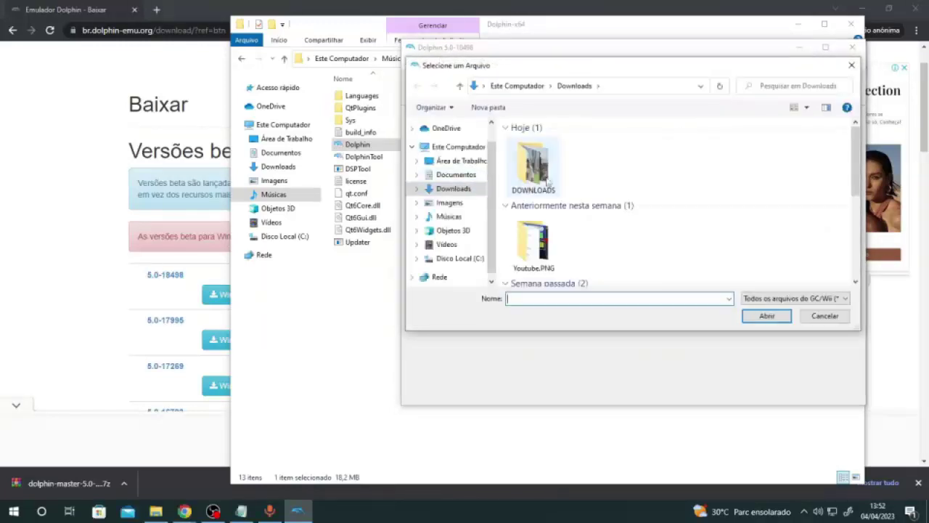
drag(857, 153, 857, 209)
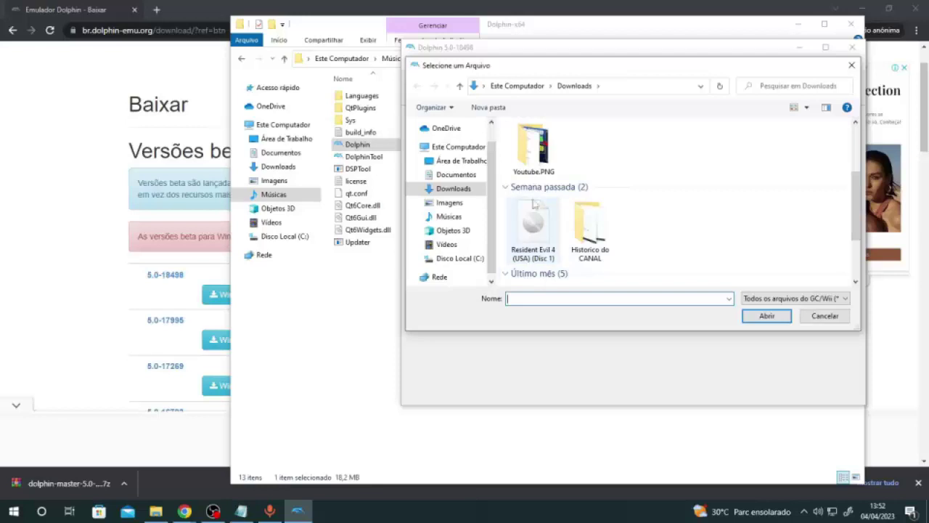
double_click(540, 234)
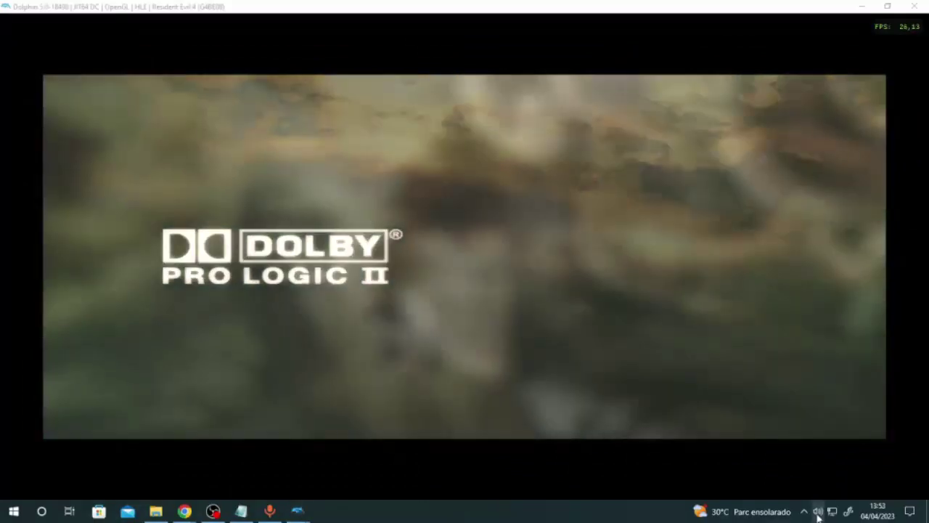
Step: Look at the system sound options without choosing any, and dismiss the WhatsApp notification over the running game
right_click(818, 511)
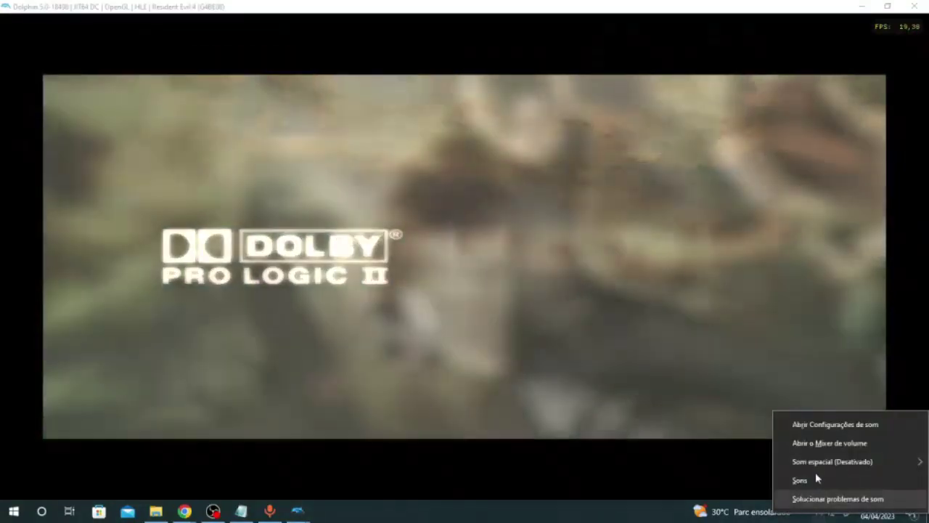
click(572, 323)
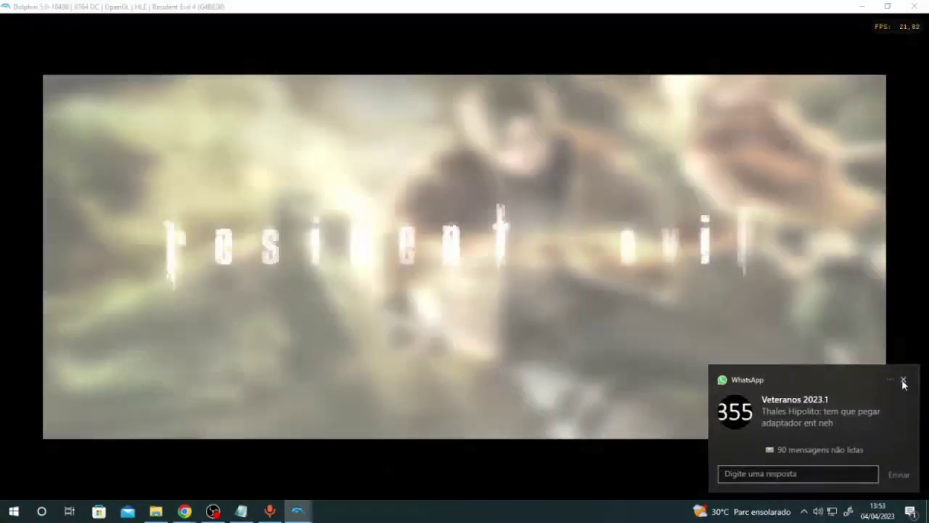
click(904, 381)
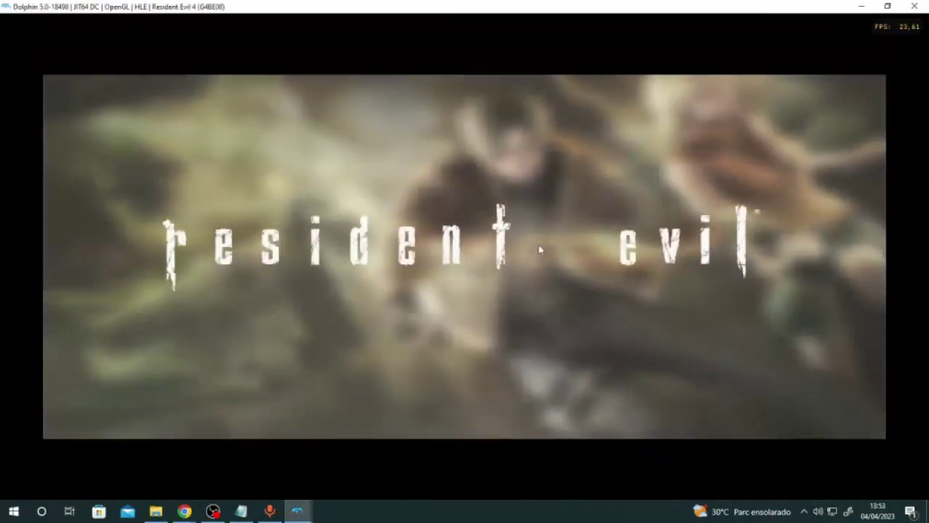